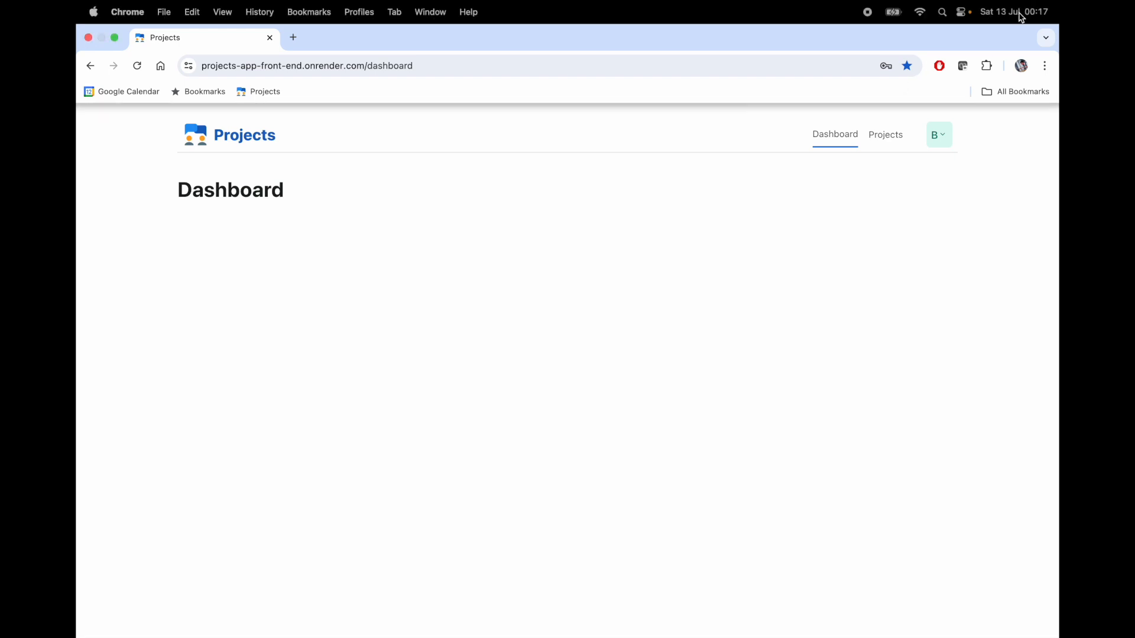
# - From the Projects list, open the Add new Project form beside My Active Projects
pyautogui.click(891, 138)
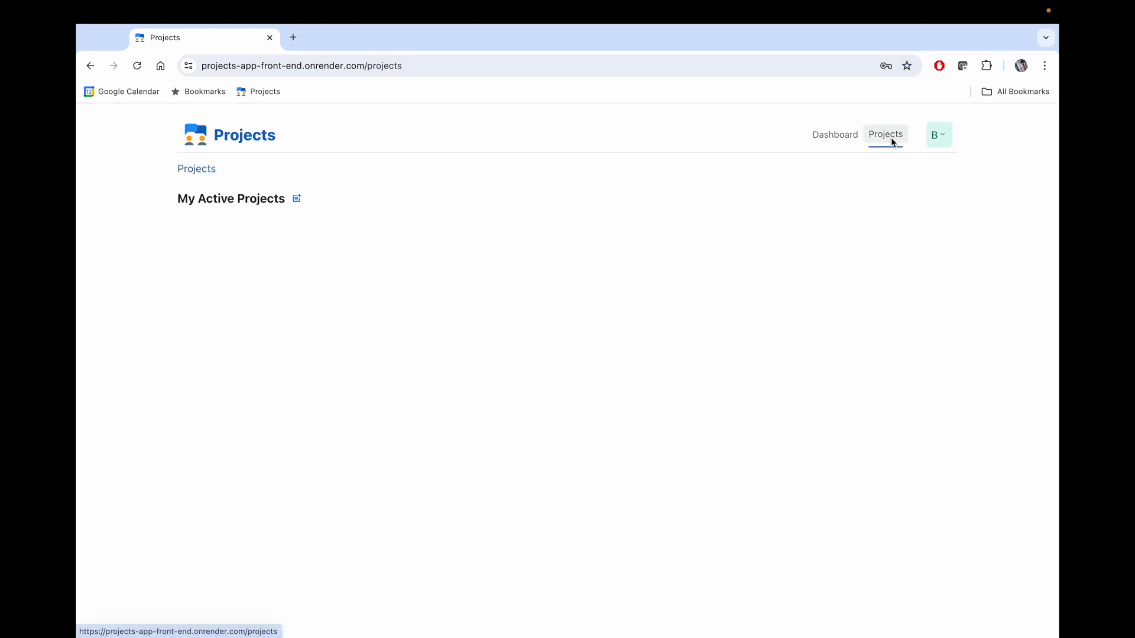
pyautogui.click(297, 201)
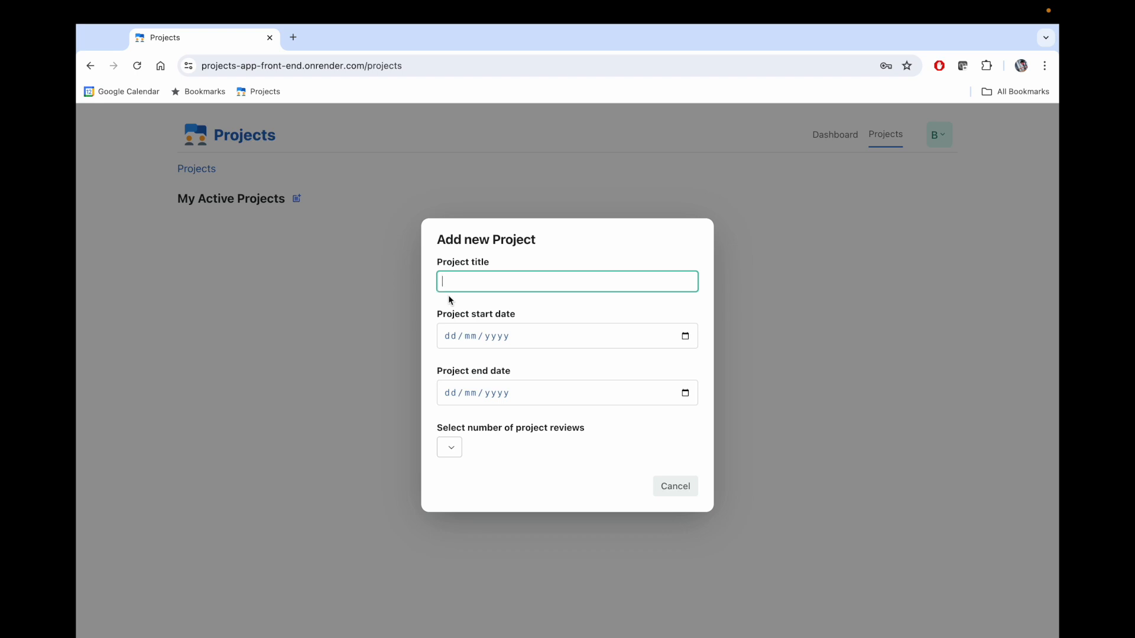
# - Title the new project 'Ben's first project', fixing the 'forst' typo
pyautogui.write("Ben's forst project")
pyautogui.click(475, 282)
pyautogui.press('BackSpace')
pyautogui.write('i')
# - Pick provisional start and end days (13th and 2nd) in the date calendars
pyautogui.click(686, 338)
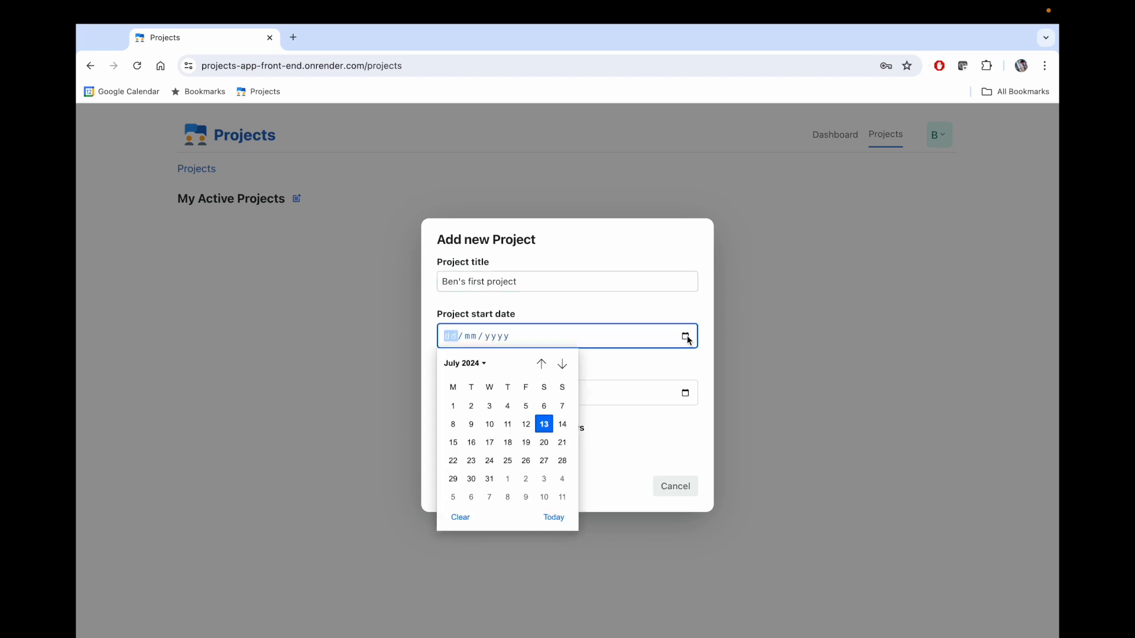
pyautogui.click(544, 425)
pyautogui.click(685, 393)
pyautogui.click(472, 463)
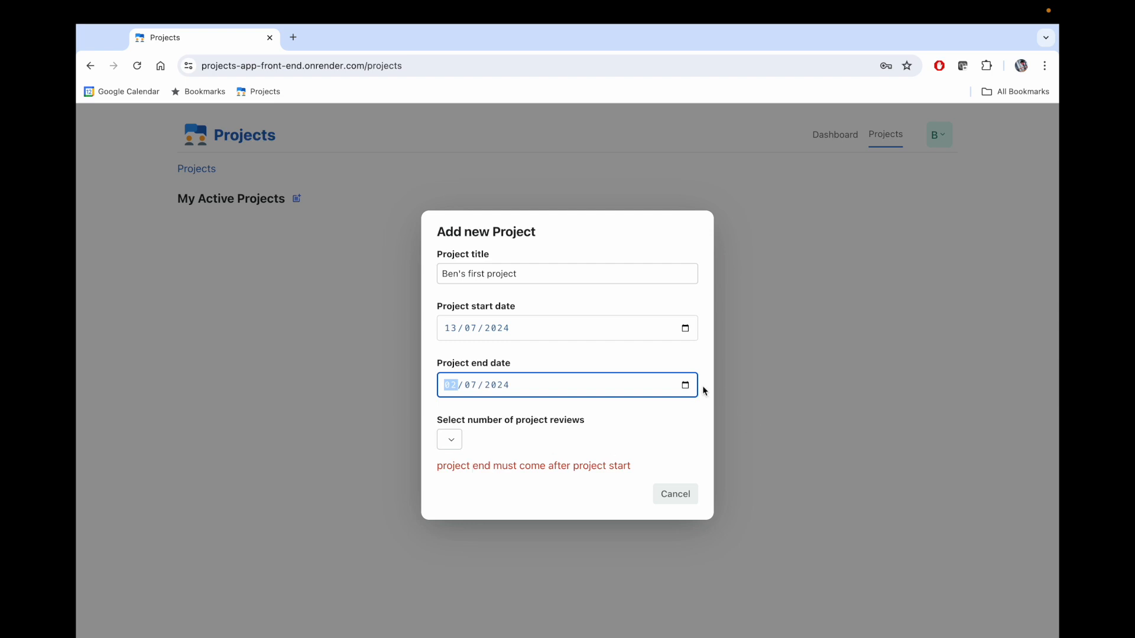
# - Correct the project dates to start 15/01/2024 and end 29/01/2025
pyautogui.click(685, 328)
pyautogui.click(540, 348)
pyautogui.click(542, 357)
pyautogui.click(542, 357)
pyautogui.click(541, 356)
pyautogui.click(541, 356)
pyautogui.click(542, 357)
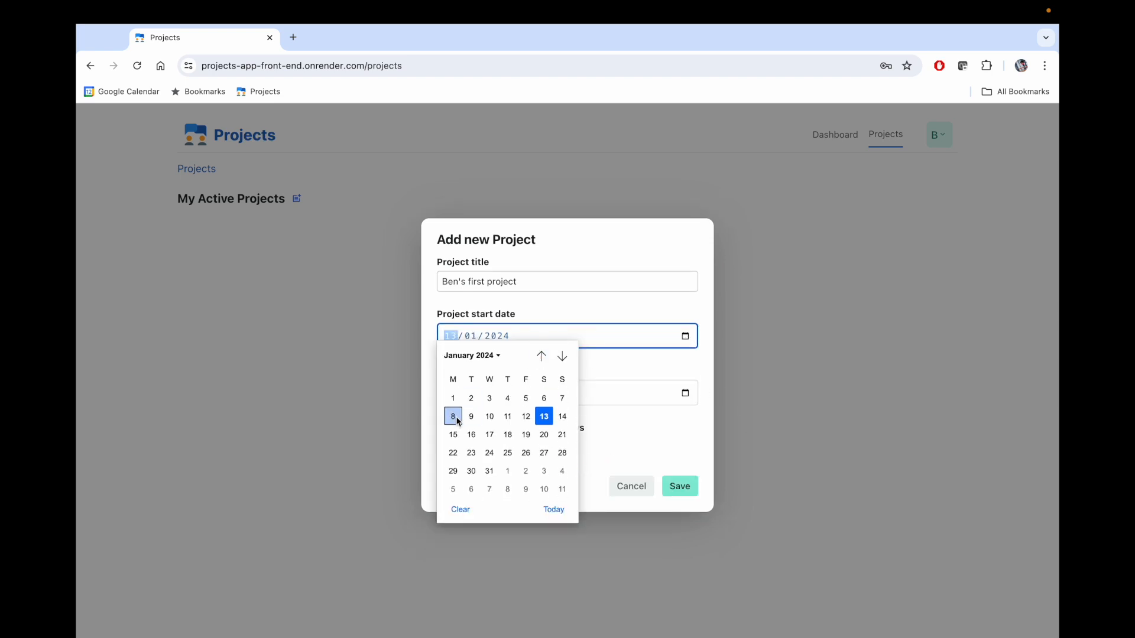
pyautogui.click(453, 432)
pyautogui.click(685, 393)
pyautogui.click(562, 421)
pyautogui.click(561, 421)
pyautogui.click(561, 421)
pyautogui.click(562, 421)
pyautogui.click(561, 421)
pyautogui.click(561, 421)
pyautogui.click(492, 536)
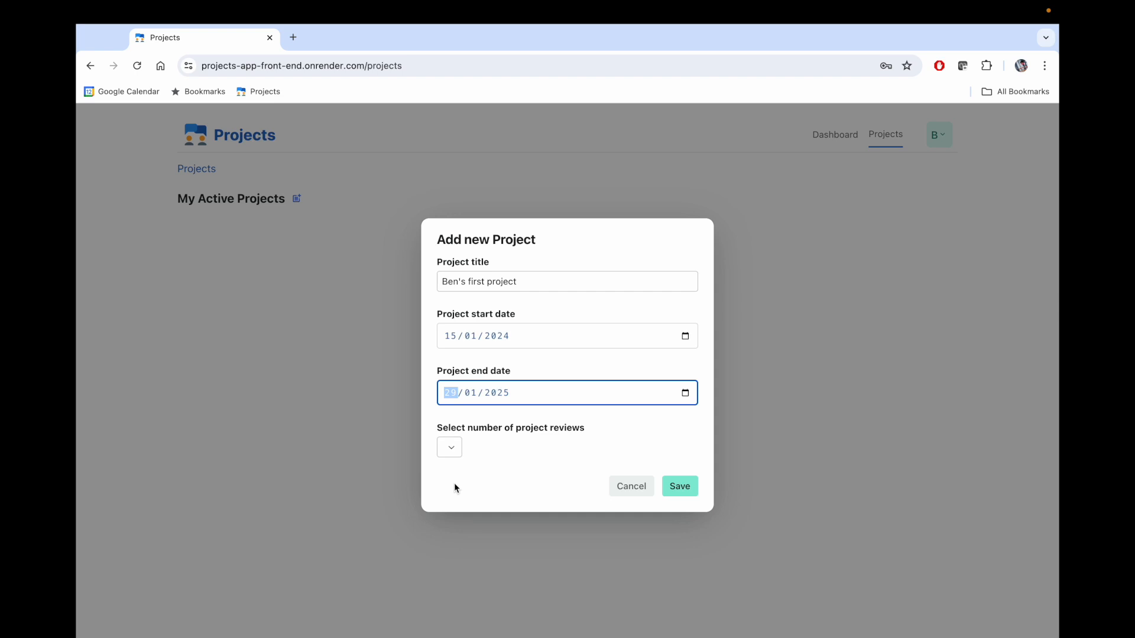
# - Set the project to 2 reviews and enter Rev1 dated 22/08/2024
pyautogui.click(450, 447)
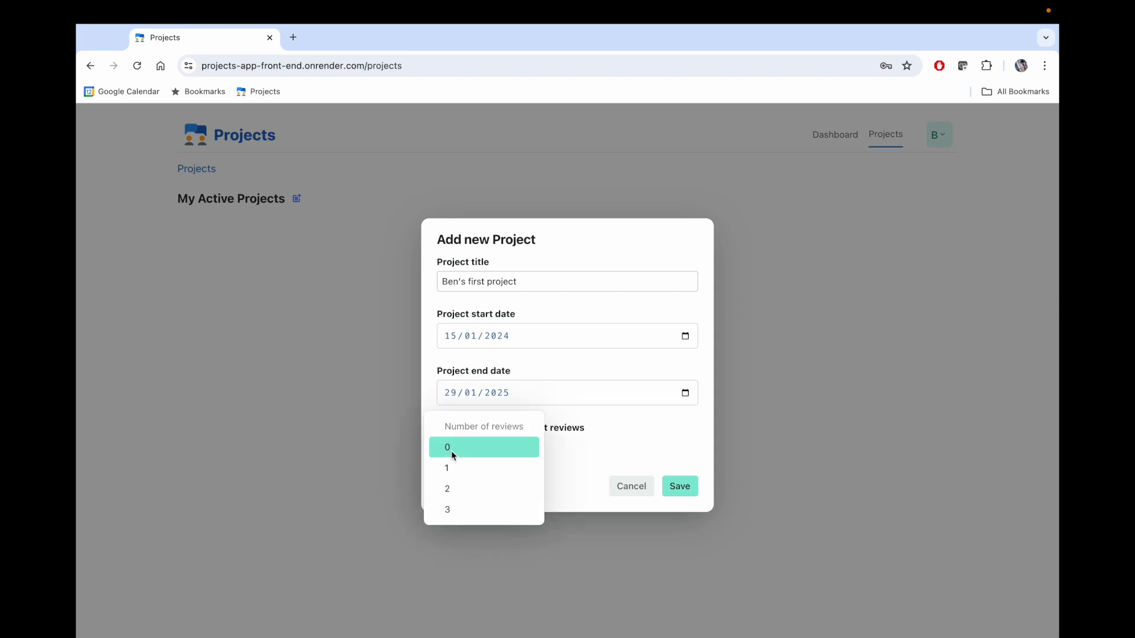
pyautogui.click(456, 486)
pyautogui.click(488, 448)
pyautogui.write('Rev1')
pyautogui.click(685, 445)
pyautogui.click(695, 264)
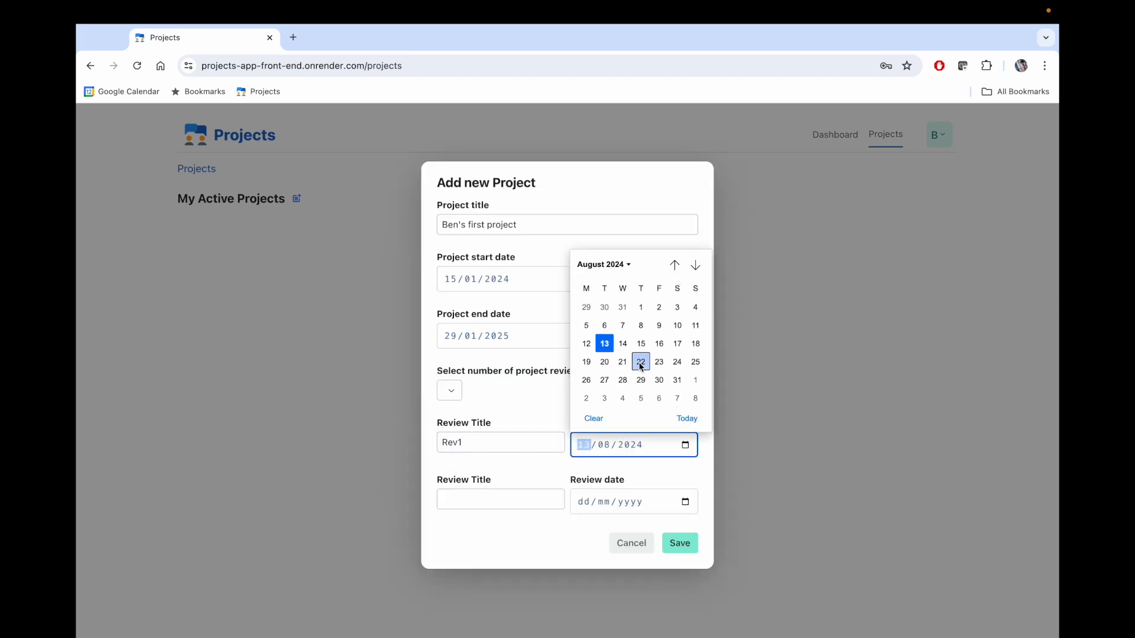
pyautogui.click(641, 361)
# - Enter Rev2 dated 27/11/2024 and save the project, confirming with OK
pyautogui.click(503, 500)
pyautogui.write('Rev2')
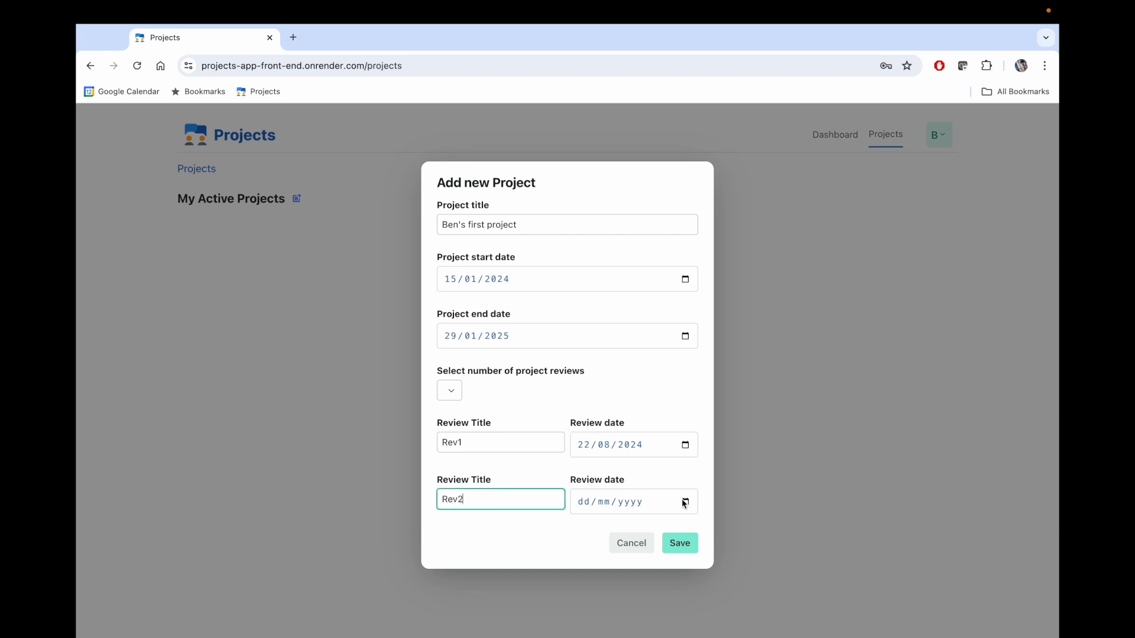
pyautogui.click(685, 501)
pyautogui.click(695, 321)
pyautogui.click(695, 322)
pyautogui.click(623, 437)
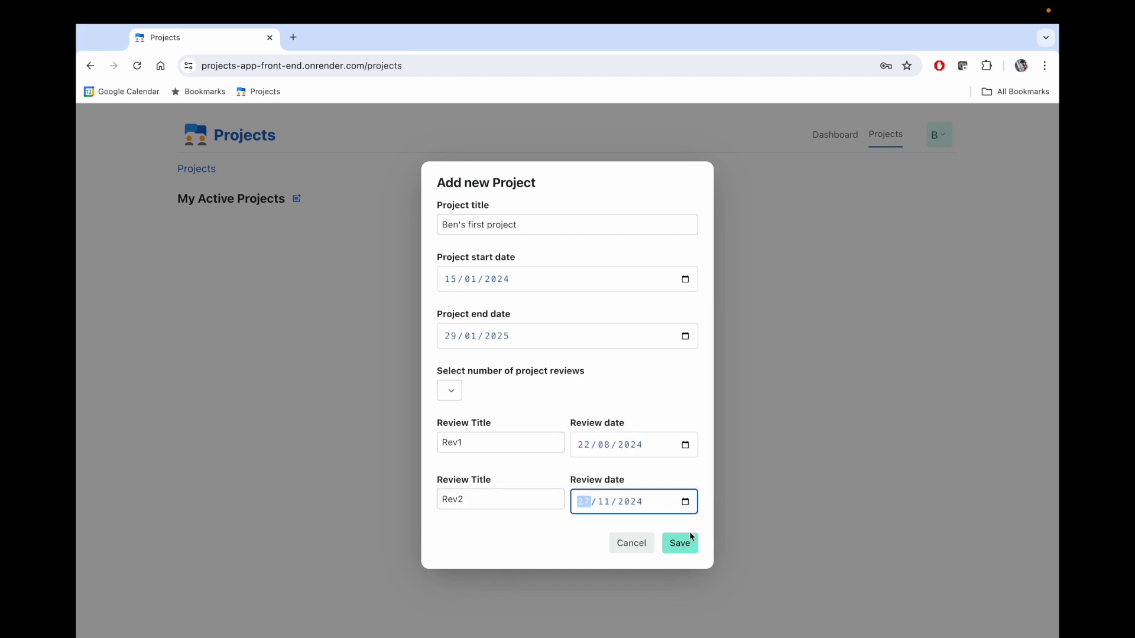
pyautogui.click(679, 542)
pyautogui.click(687, 147)
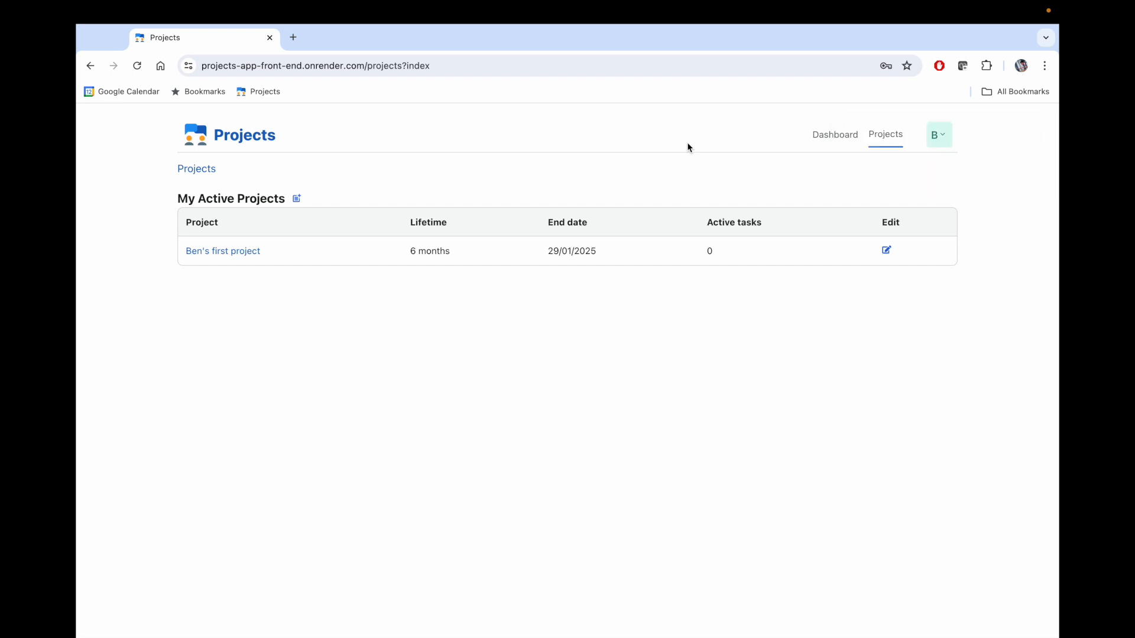
# - Edit Ben's first project: append '*' to its title and set dates 16/01/2024–28/01/2025
pyautogui.click(887, 251)
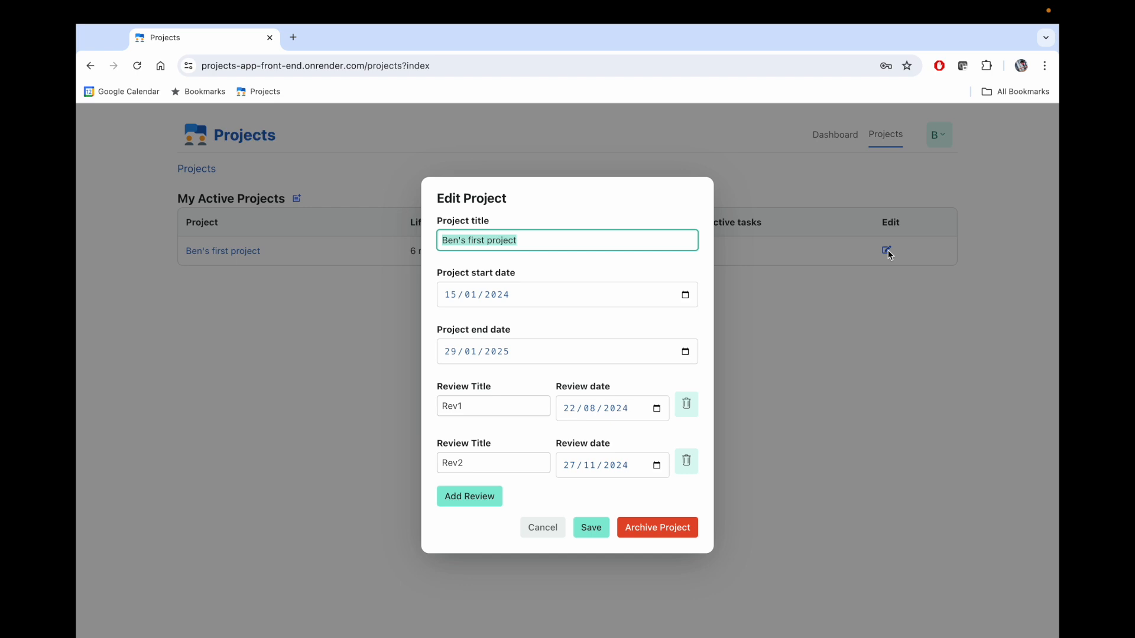
pyautogui.click(608, 235)
pyautogui.write('*')
pyautogui.click(685, 294)
pyautogui.click(471, 400)
pyautogui.click(685, 352)
pyautogui.click(471, 495)
# - Append '**' to the Rev1 title and '***' to the Rev2 title
pyautogui.click(490, 409)
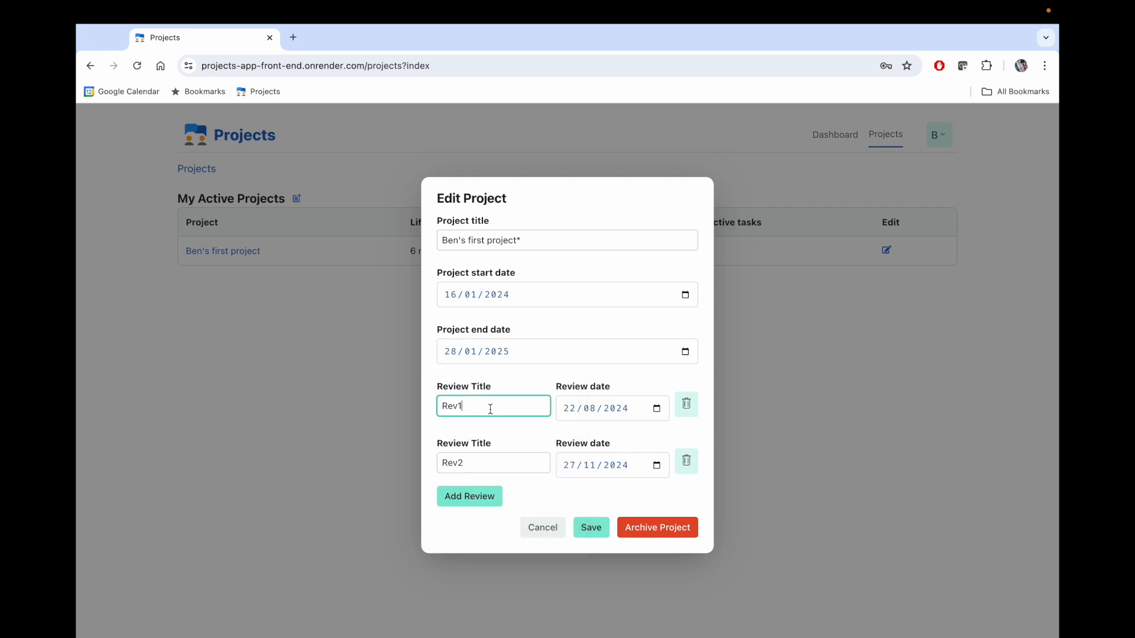
pyautogui.write('**')
pyautogui.click(482, 460)
pyautogui.write('***')
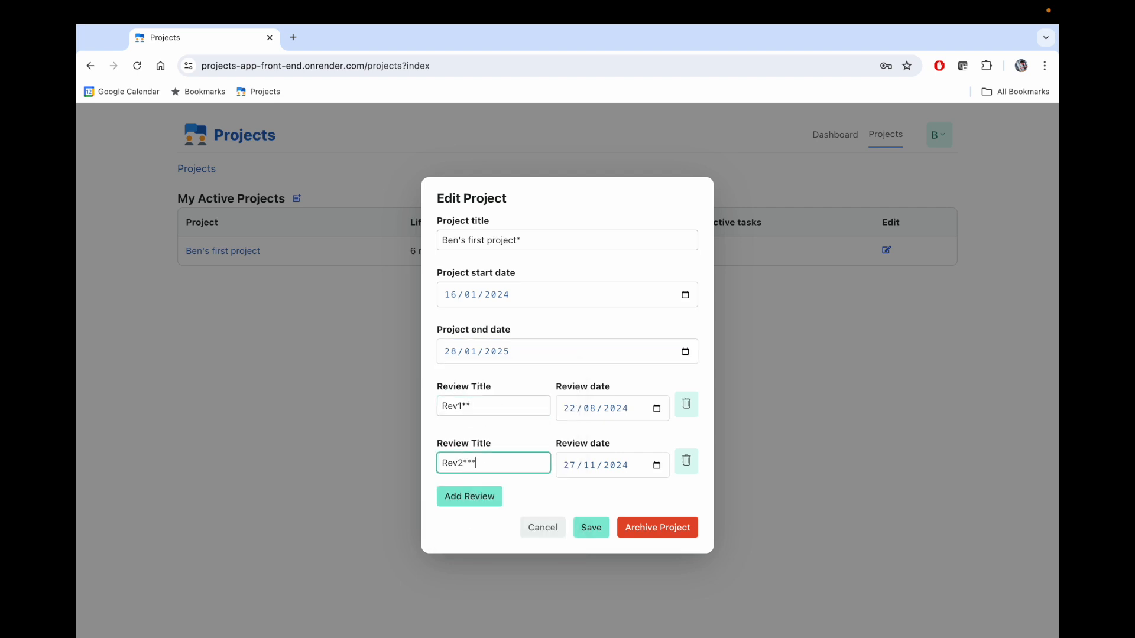
# - Add a third review, 'Review 3' dated 15/04/2024, and save the edits
pyautogui.click(476, 496)
pyautogui.click(481, 493)
pyautogui.write('Review ')
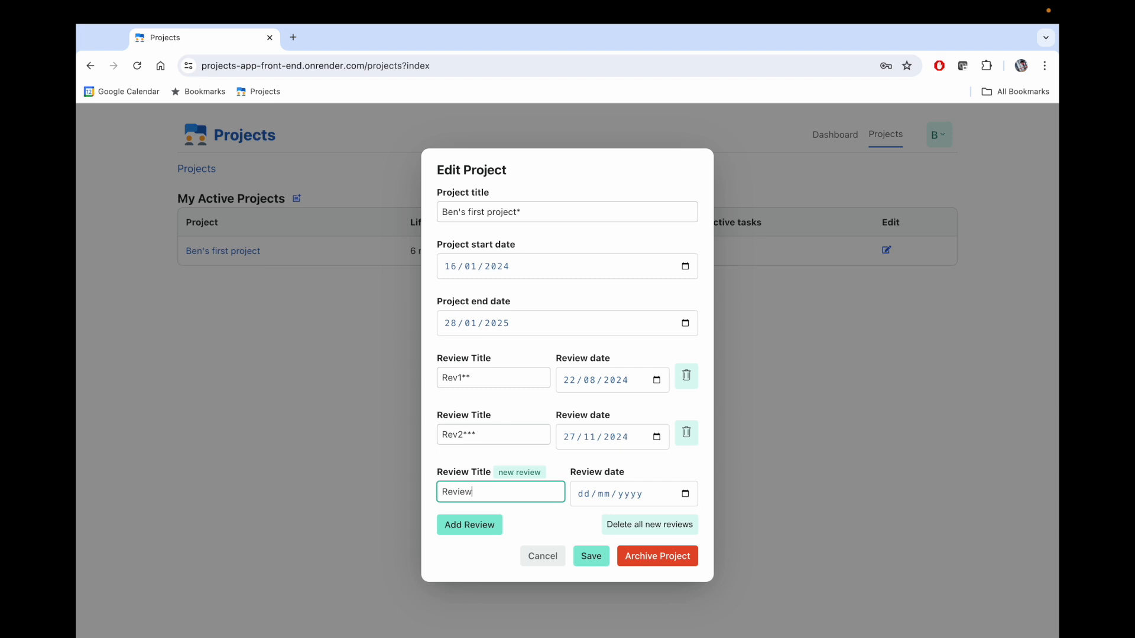
pyautogui.write('3')
pyautogui.click(685, 493)
pyautogui.click(674, 313)
pyautogui.click(674, 314)
pyautogui.click(674, 314)
pyautogui.click(586, 392)
pyautogui.click(591, 555)
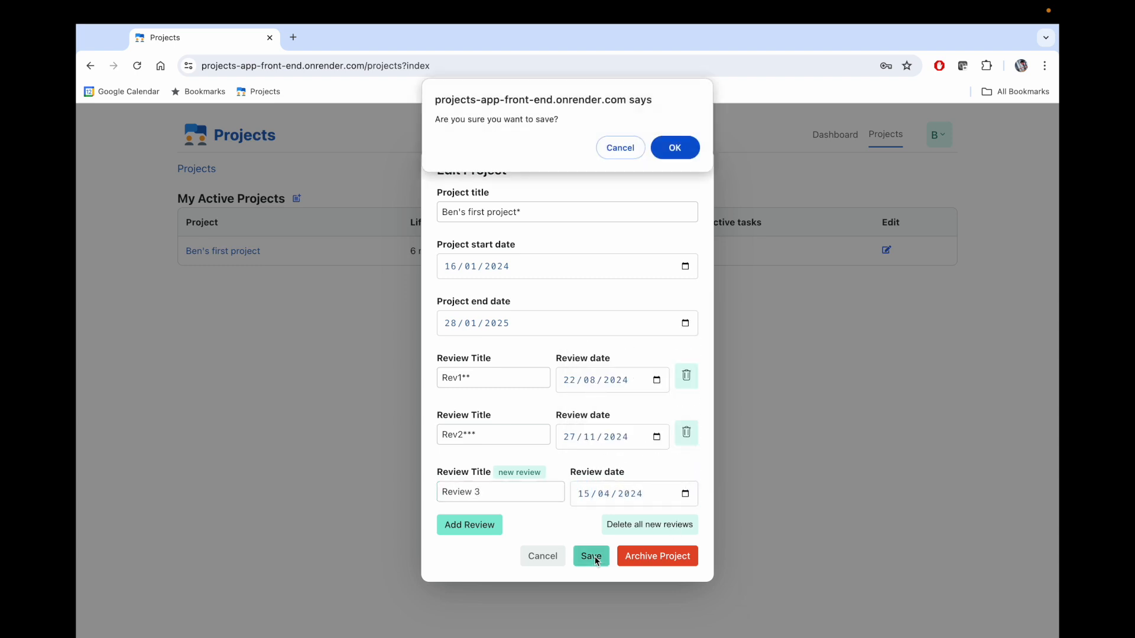
pyautogui.click(674, 148)
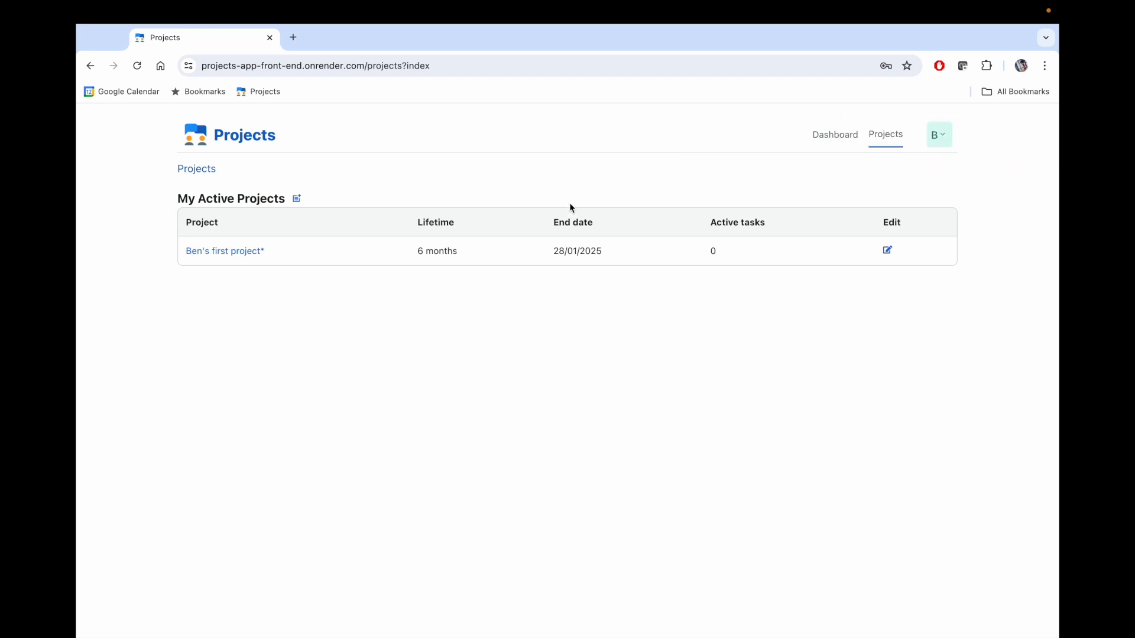
# - Open the Ben's first project* detail page, cancelling its edit form without changes
pyautogui.click(243, 251)
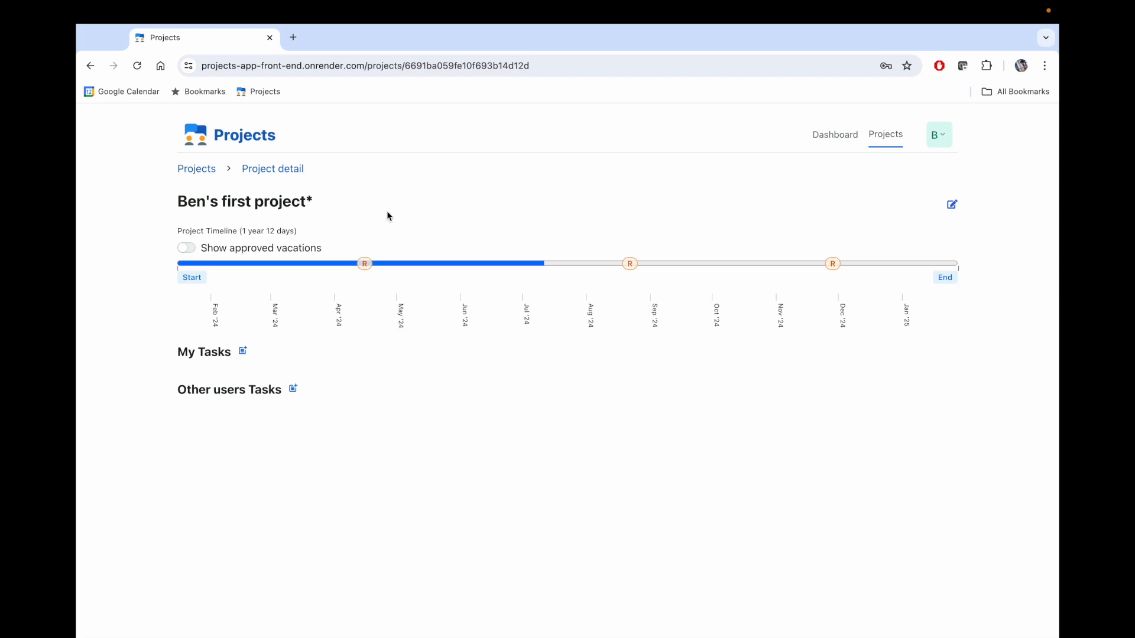
pyautogui.click(952, 205)
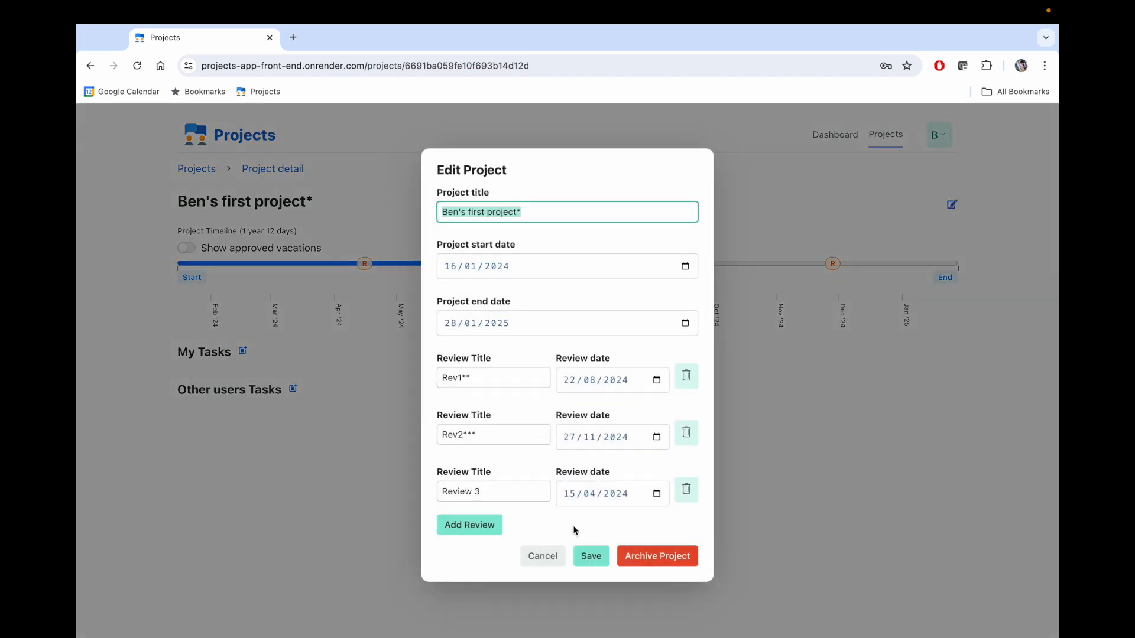
pyautogui.click(551, 555)
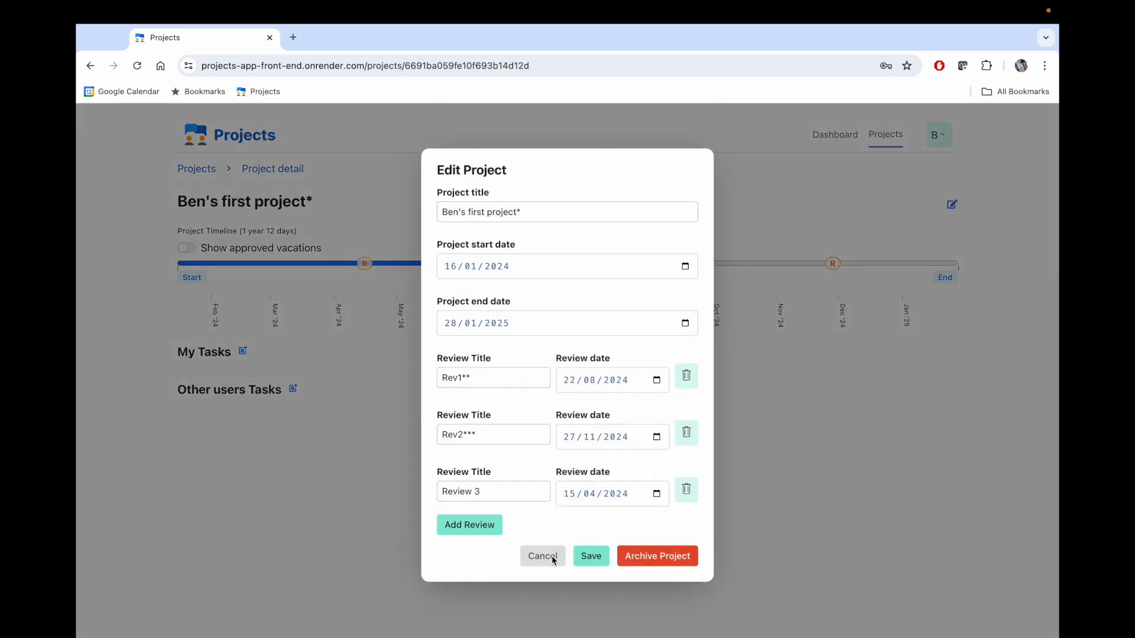
pyautogui.click(682, 154)
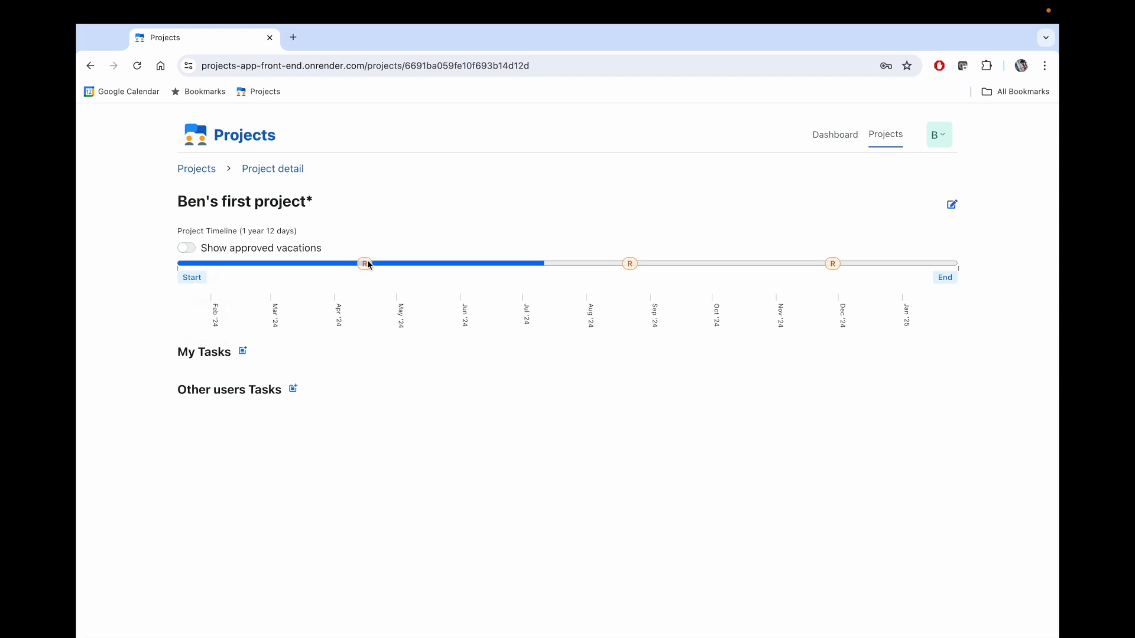
pyautogui.moveTo(370, 262)
pyautogui.moveTo(632, 266)
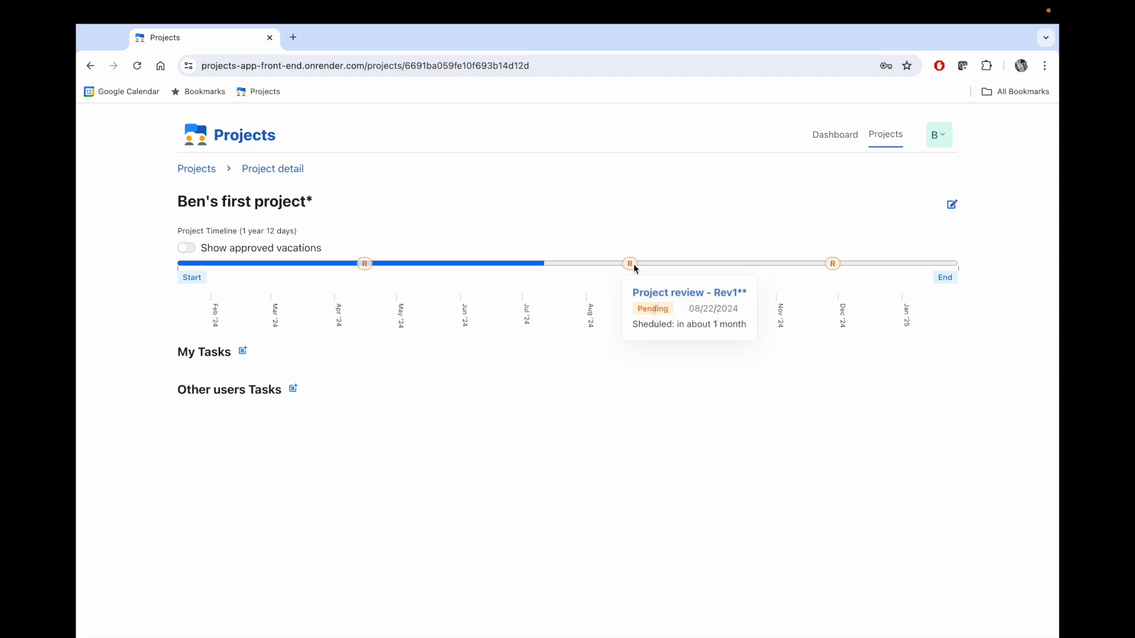
pyautogui.moveTo(836, 266)
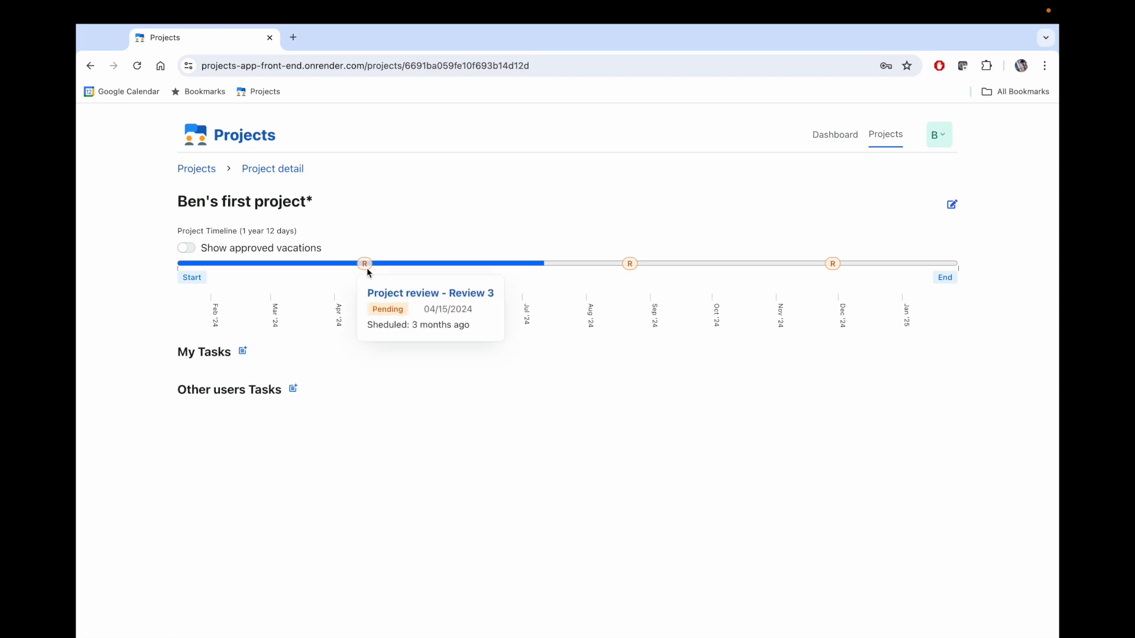
pyautogui.click(398, 296)
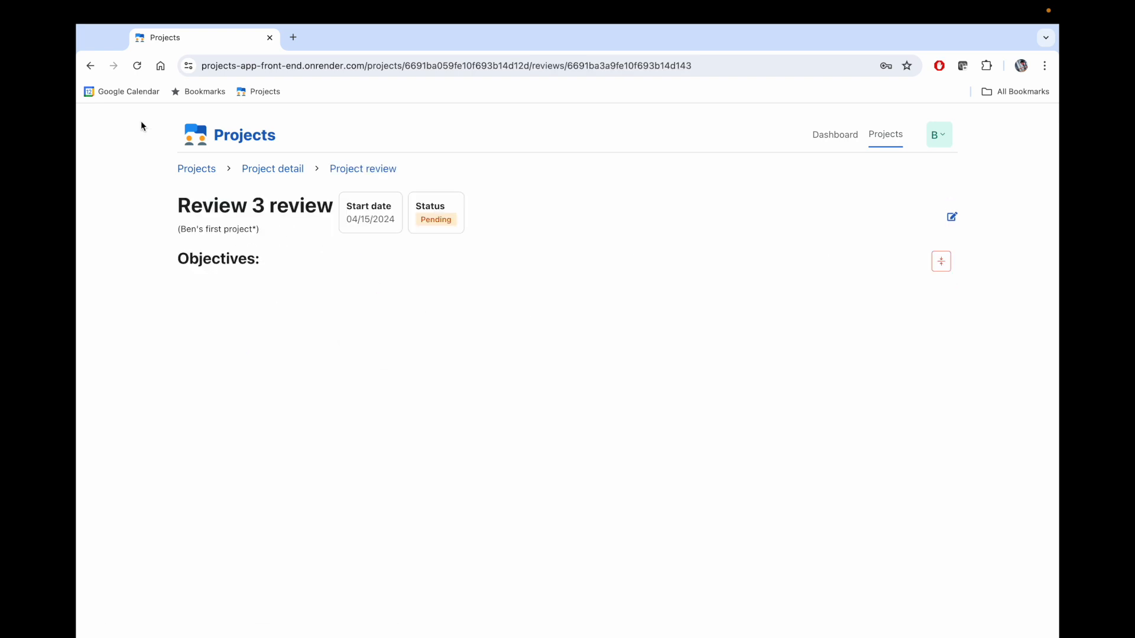
pyautogui.click(282, 177)
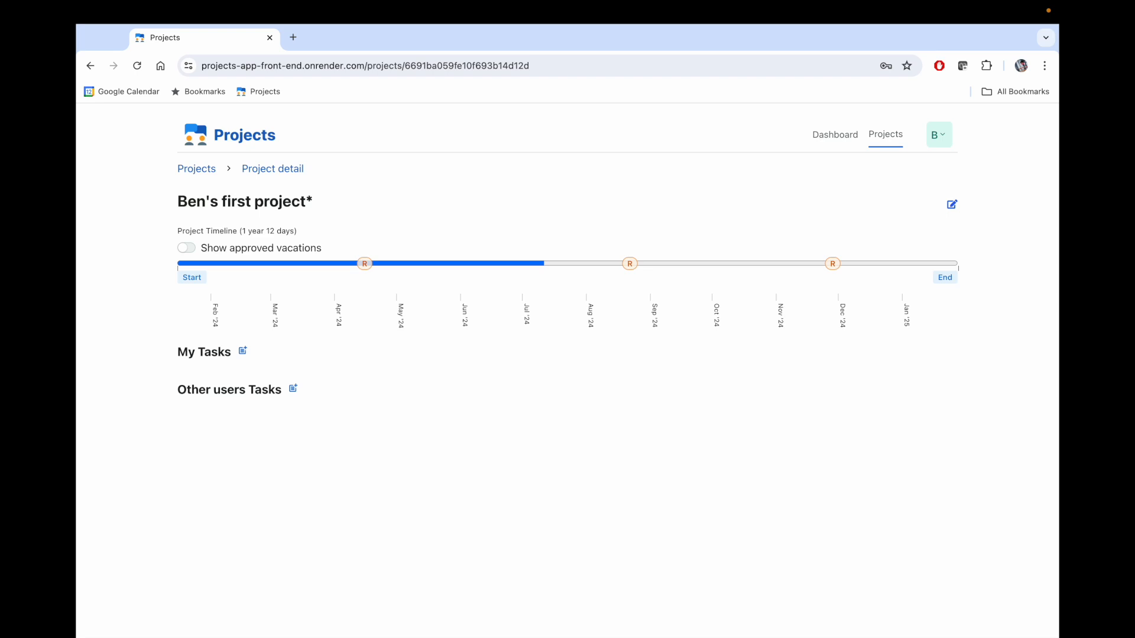
# - Start a new task titled 'Ben's task' with description 'task description'
pyautogui.click(242, 352)
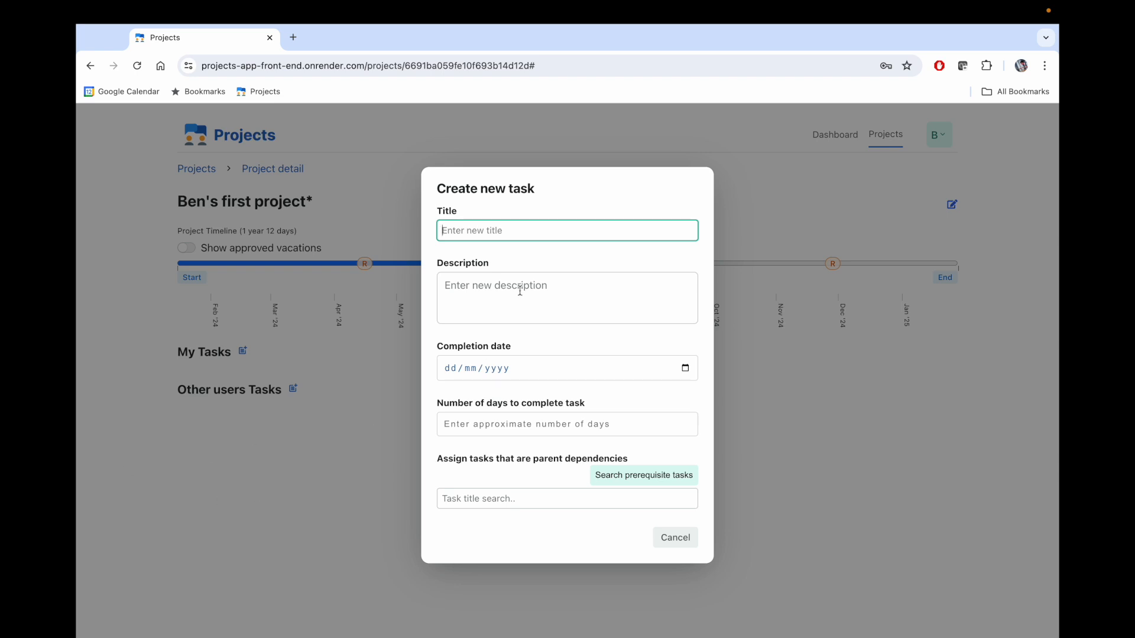
pyautogui.write("Ben's")
pyautogui.press('BackSpace')
pyautogui.write("'s task")
pyautogui.click(578, 285)
pyautogui.write('tas')
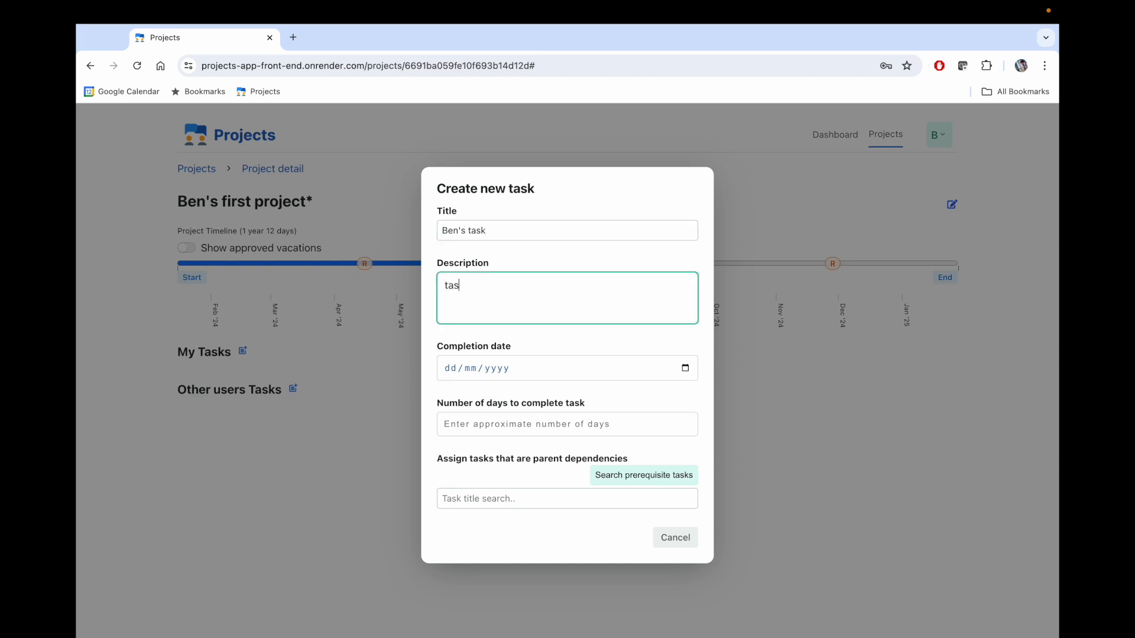
pyautogui.write('k description')
# - Set the task's completion date to 31/07/2024 and days to complete to 30
pyautogui.click(685, 368)
pyautogui.click(507, 457)
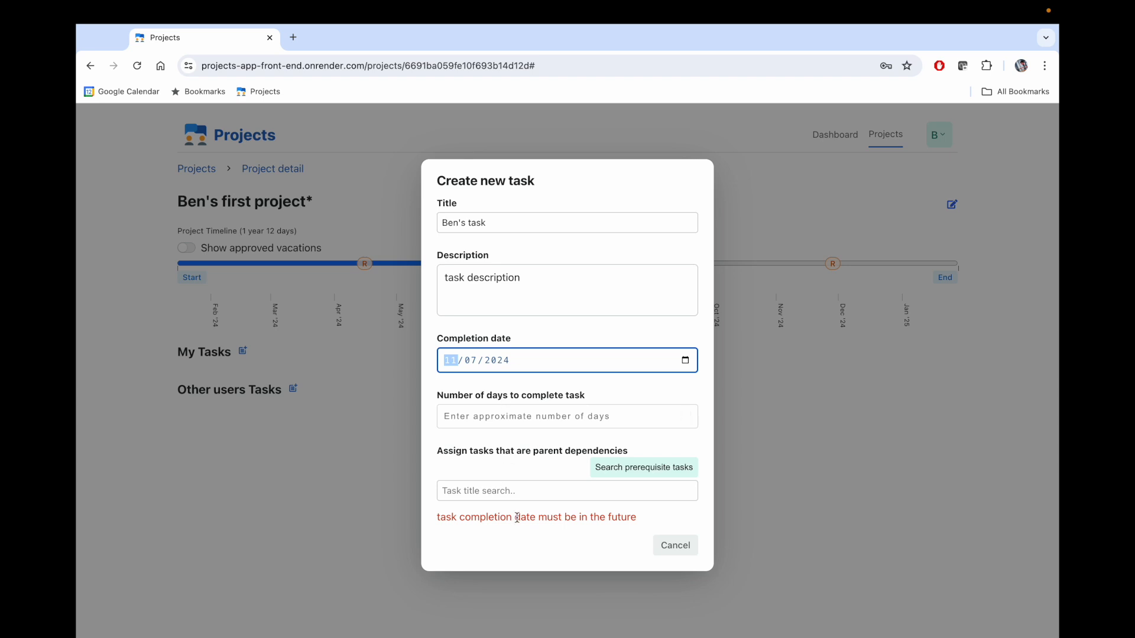
pyautogui.click(685, 361)
pyautogui.click(489, 503)
pyautogui.click(516, 426)
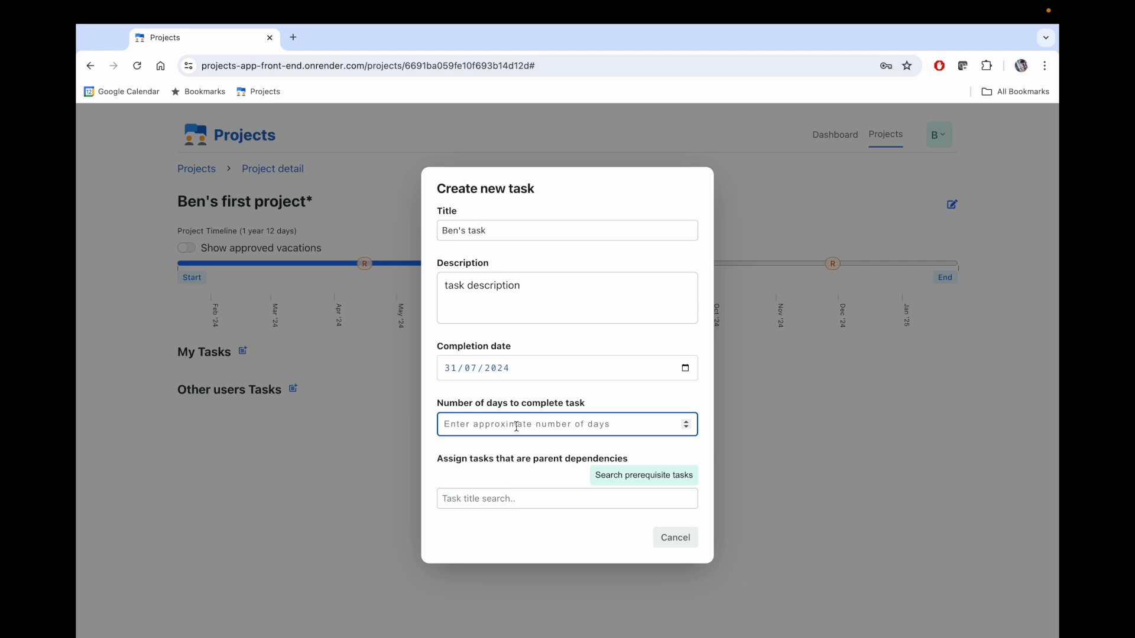
pyautogui.write('30')
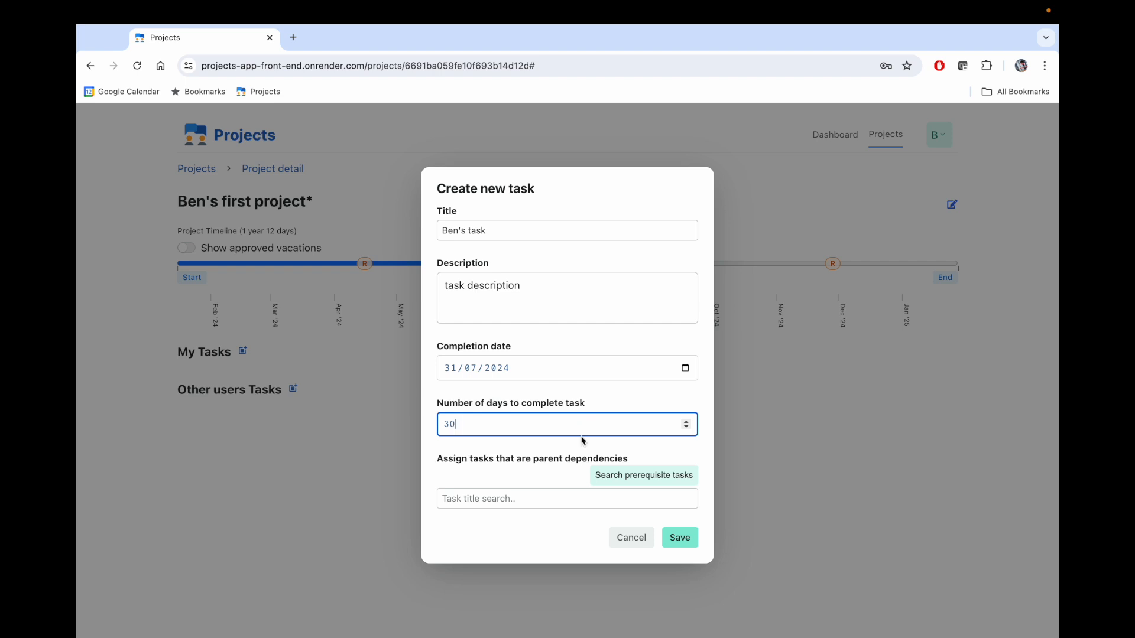
# - Add Financial Audit as a prerequisite via a 'fin' search and save the task
pyautogui.click(555, 495)
pyautogui.write('fin')
pyautogui.click(679, 475)
pyautogui.click(494, 503)
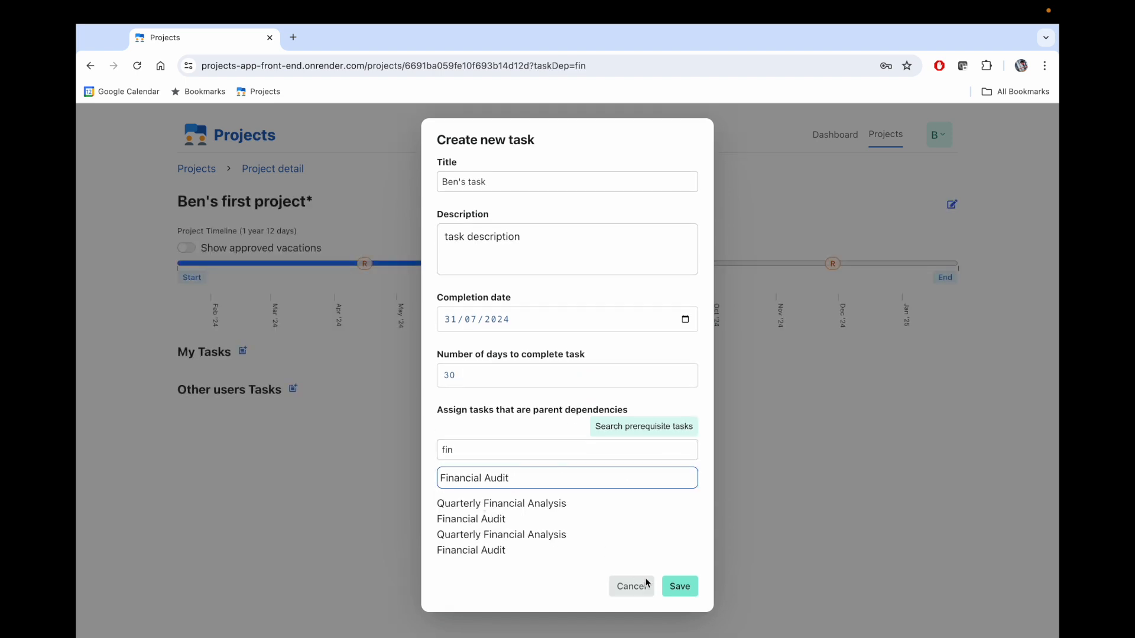
pyautogui.click(679, 587)
pyautogui.click(675, 148)
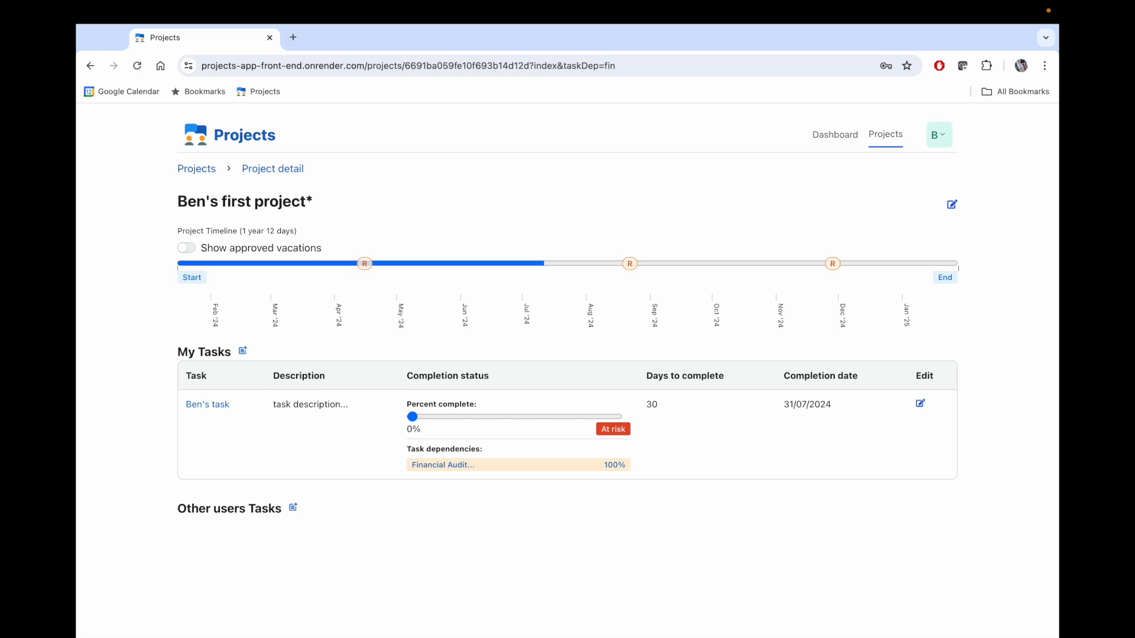
# - Raise Ben's task completion slider, then view the Financial Audit task's details
pyautogui.moveTo(413, 421); pyautogui.dragTo(443, 421)
pyautogui.click(548, 471)
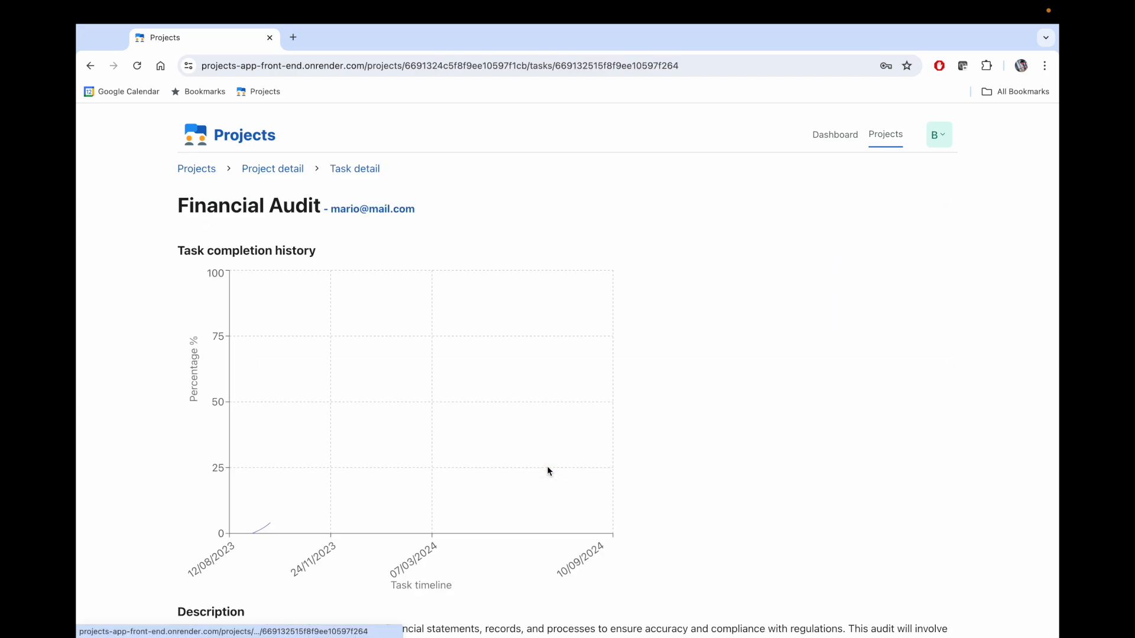
pyautogui.scroll(-3, 547, 468)
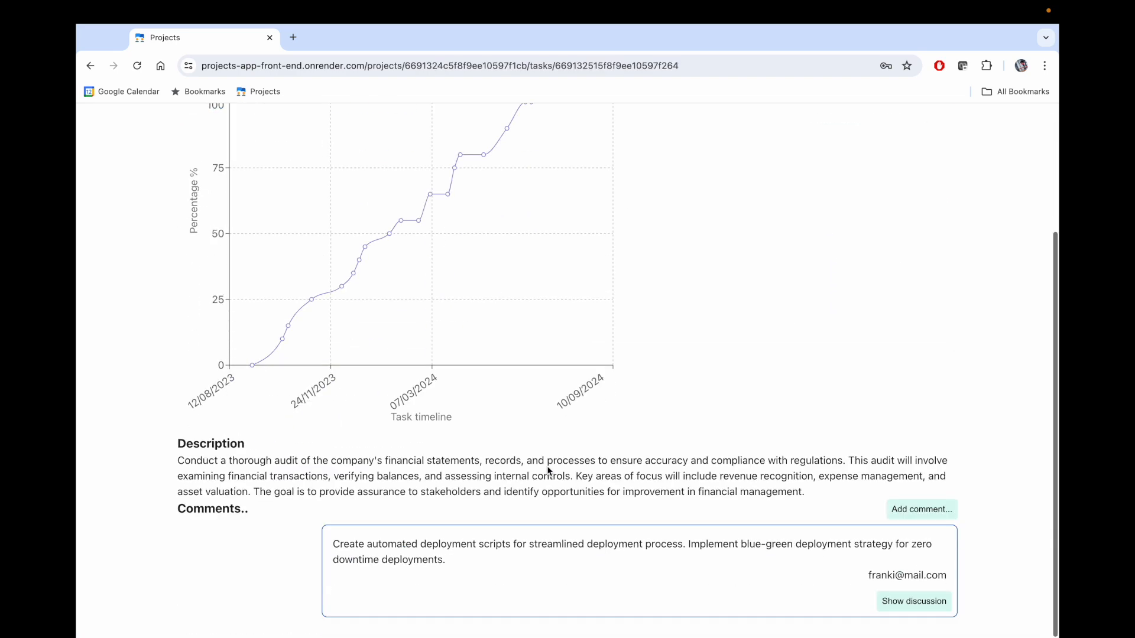
pyautogui.scroll(3, 546, 467)
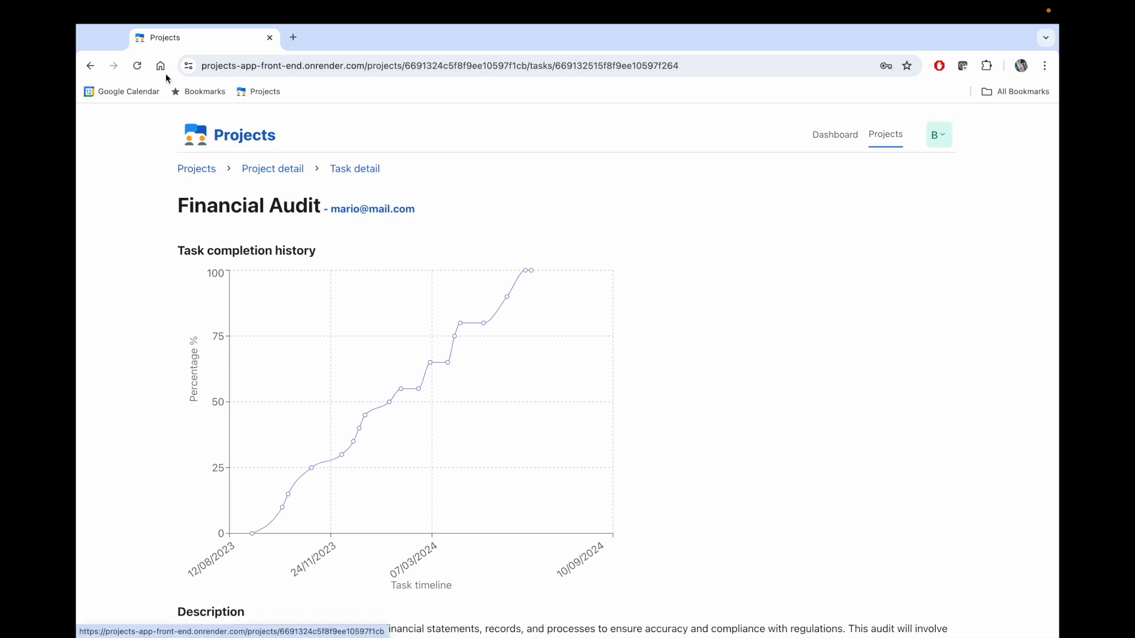
# - Return to Ben's first project* and open Ben's task in the Edit task form
pyautogui.click(90, 66)
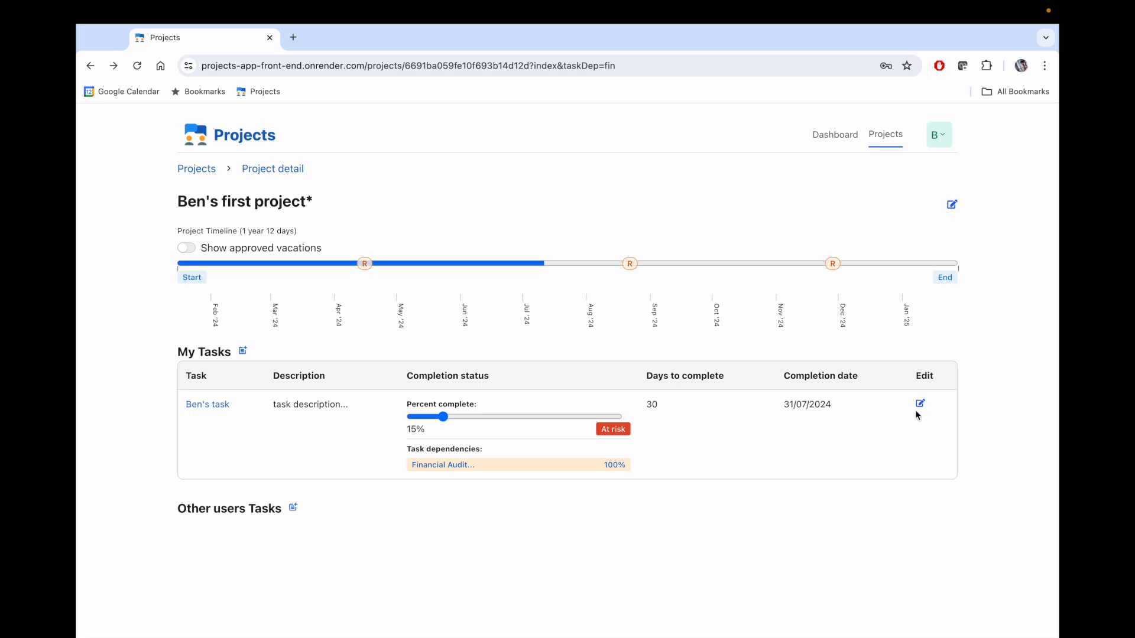
pyautogui.click(920, 405)
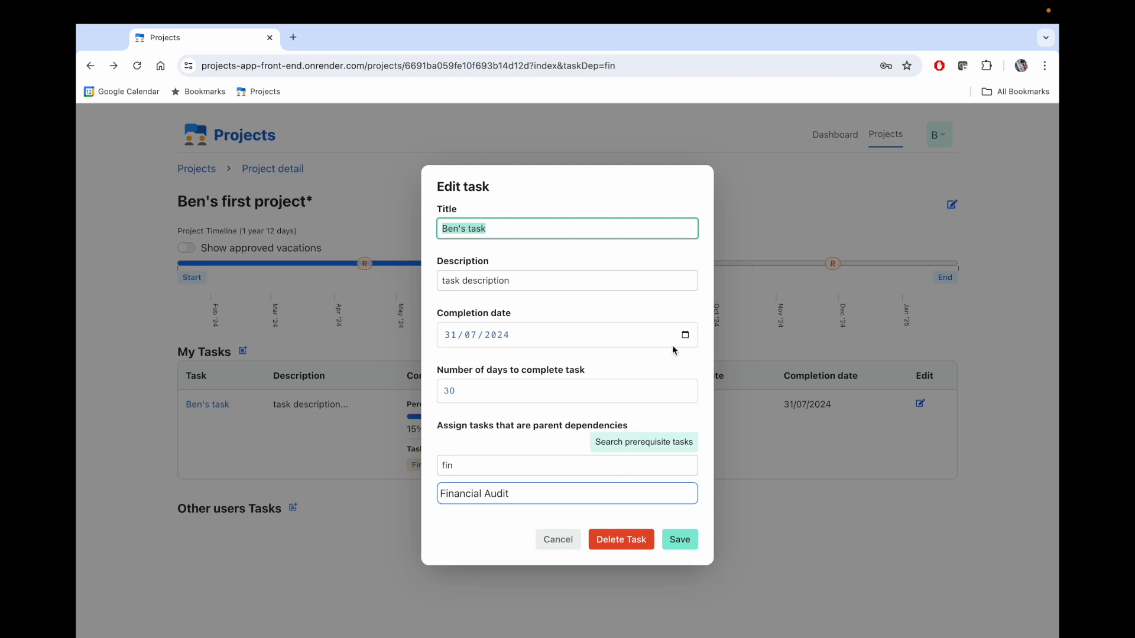
# - Change Ben's task completion date to 20/11/2024
pyautogui.click(685, 334)
pyautogui.click(562, 363)
pyautogui.click(562, 362)
pyautogui.click(562, 363)
pyautogui.click(562, 363)
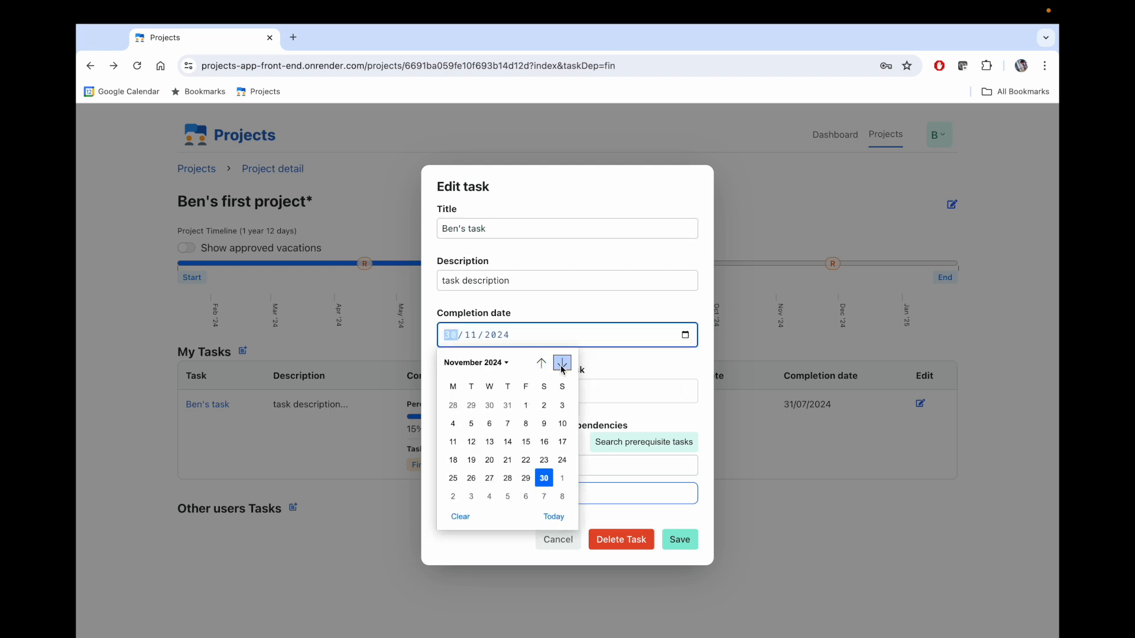
pyautogui.click(489, 461)
# - Add Project Risk Assessment as a second prerequisite via an 'as' search and save
pyautogui.click(499, 471)
pyautogui.press('BackSpace')
pyautogui.press('BackSpace')
pyautogui.press('BackSpace')
pyautogui.write('as')
pyautogui.click(630, 447)
pyautogui.click(478, 531)
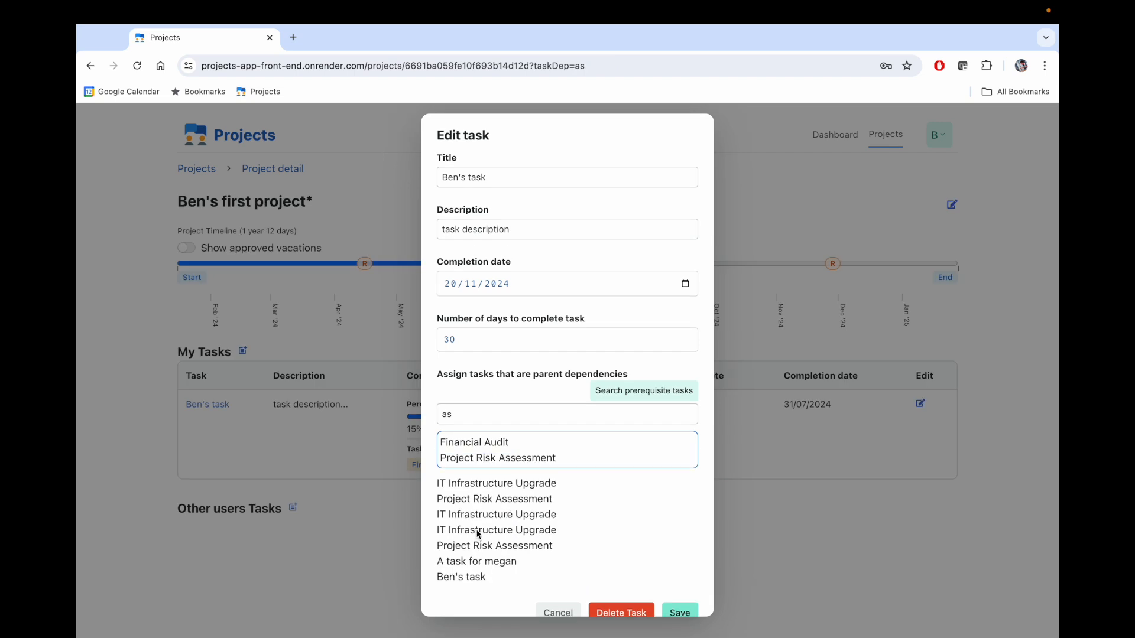
pyautogui.scroll(-1, 644, 544)
pyautogui.click(680, 591)
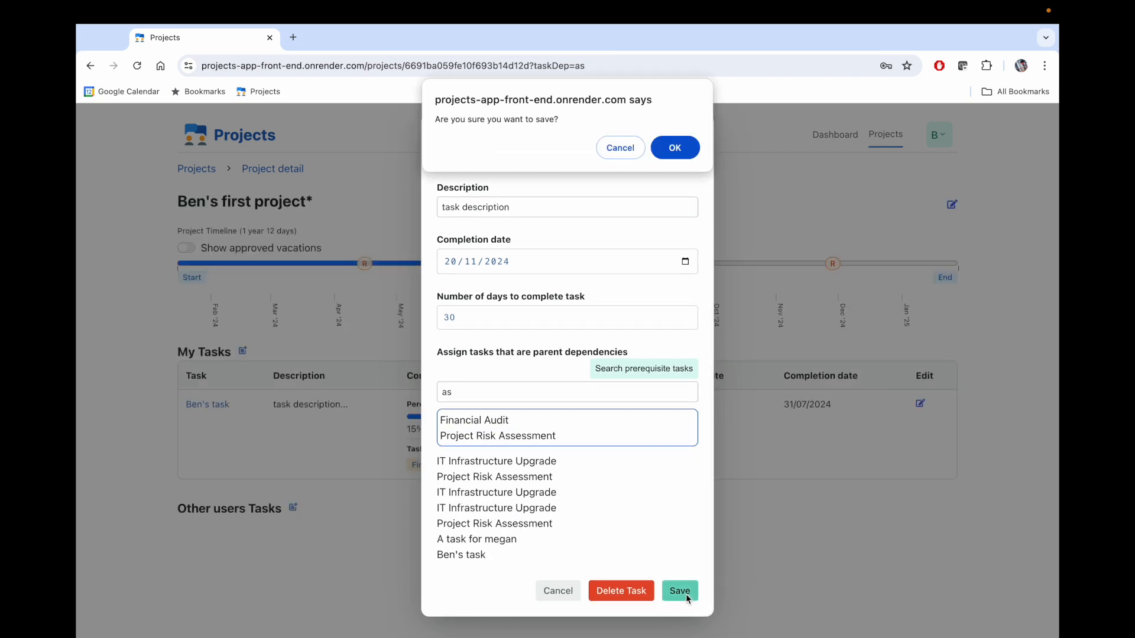
pyautogui.click(679, 151)
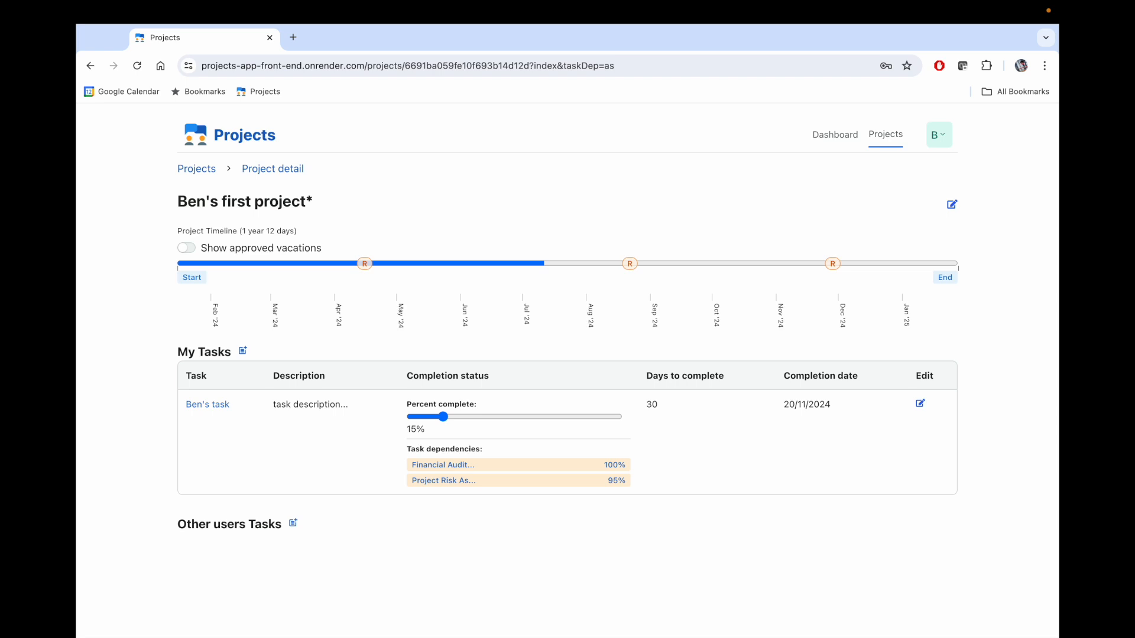
# - Open Ben's task detail page, then cancel its edit form without changes
pyautogui.click(204, 407)
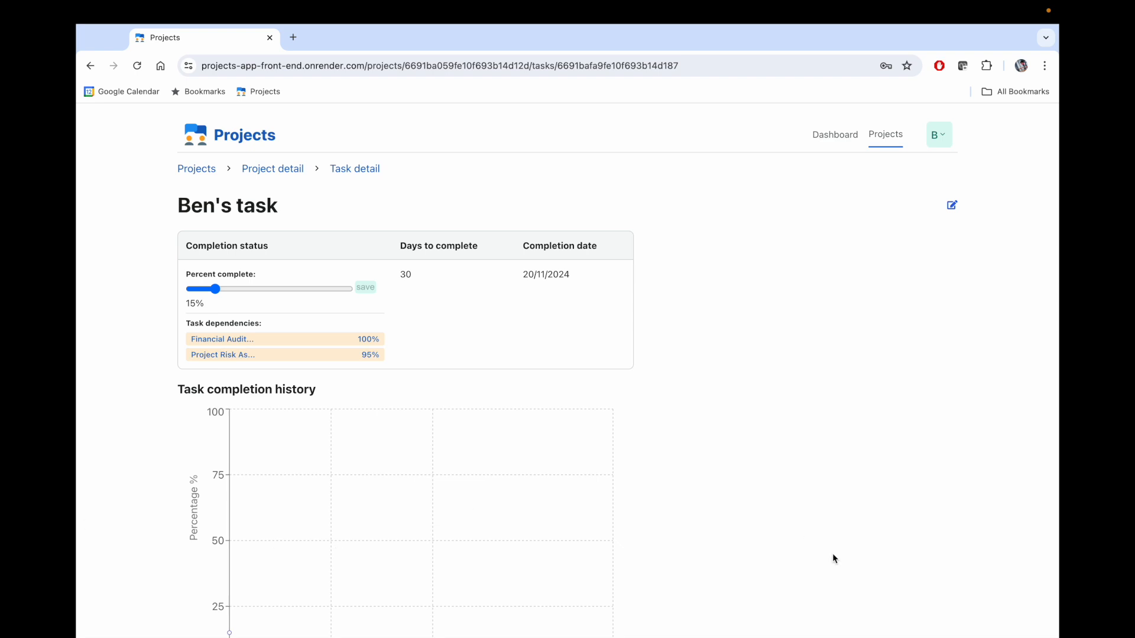
pyautogui.click(953, 208)
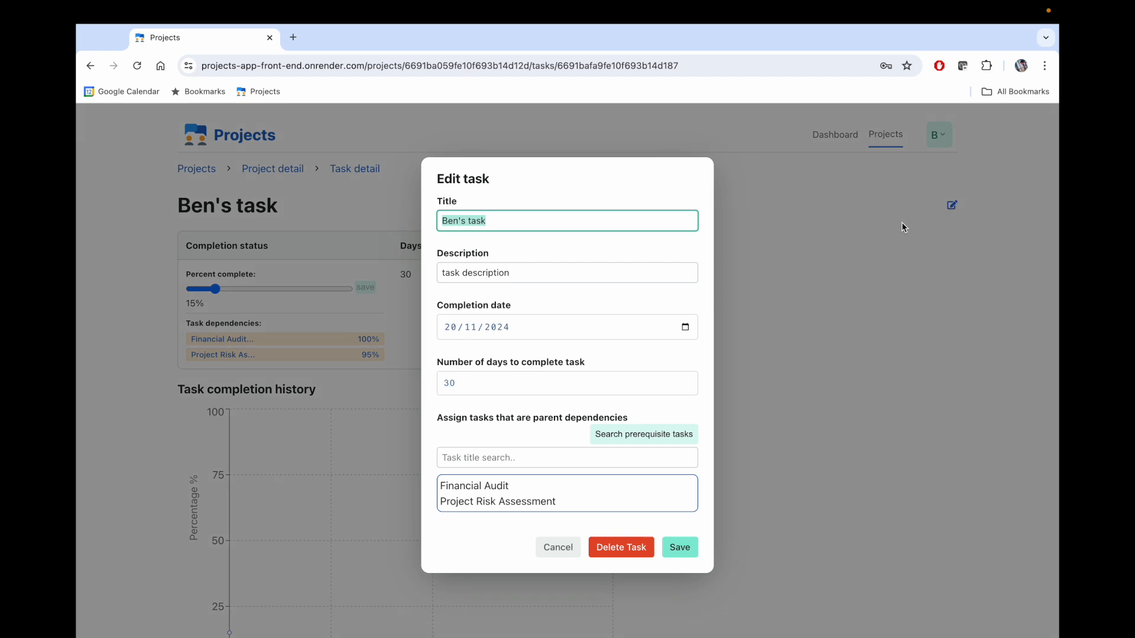
pyautogui.click(553, 547)
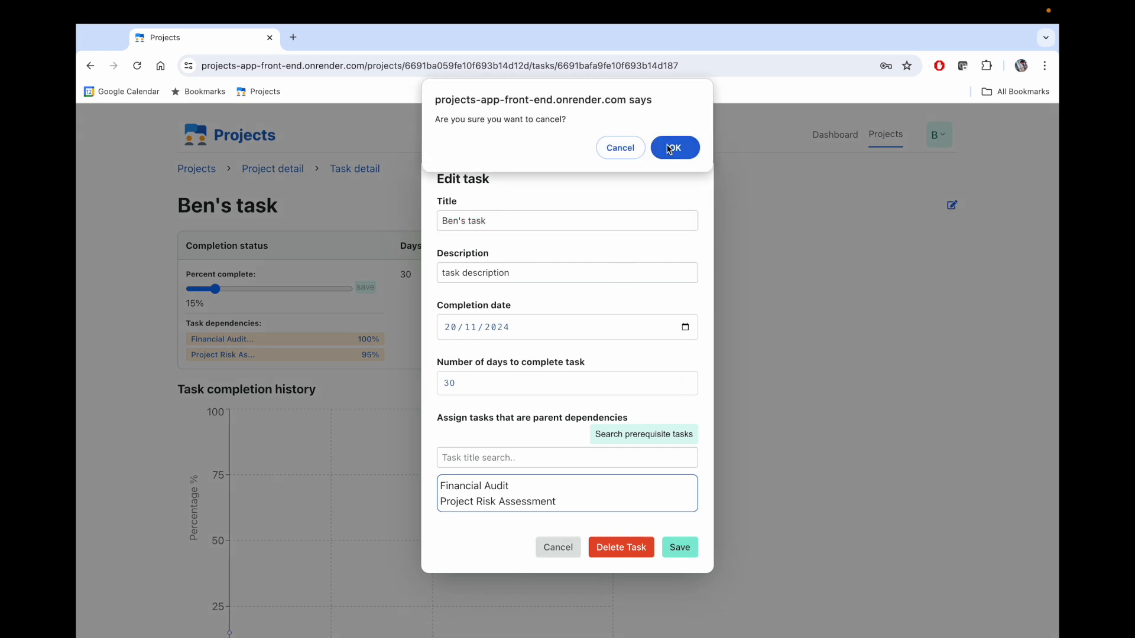
pyautogui.click(669, 147)
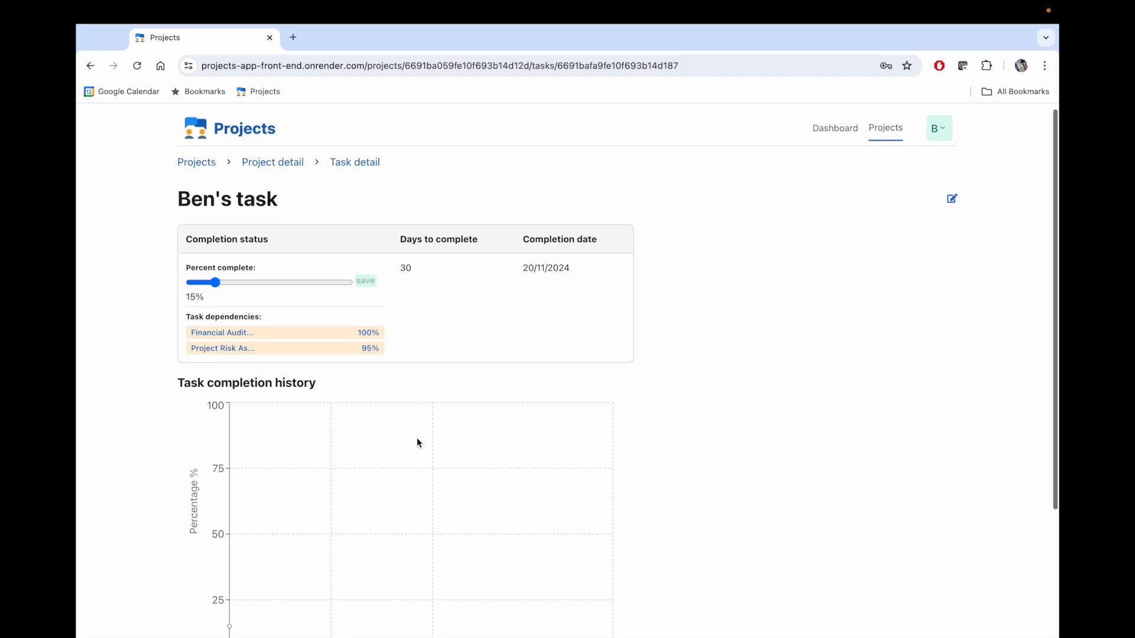
# - Nudge Ben's Percent complete slider from 15% to 25% and save the task
pyautogui.scroll(-3, 417, 438)
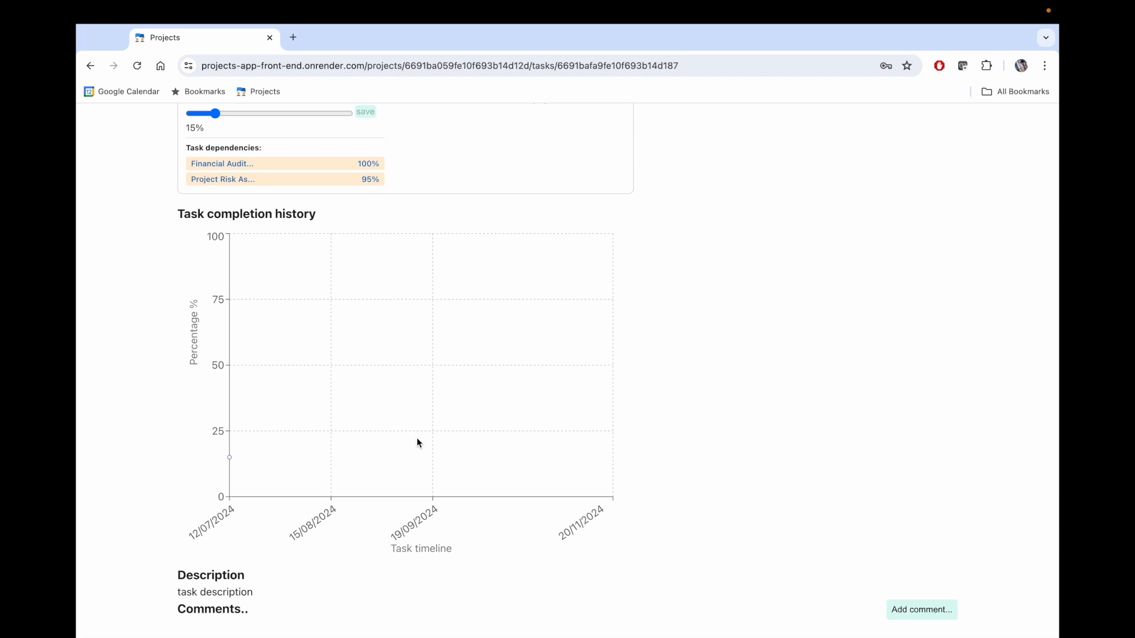
pyautogui.scroll(2, 417, 437)
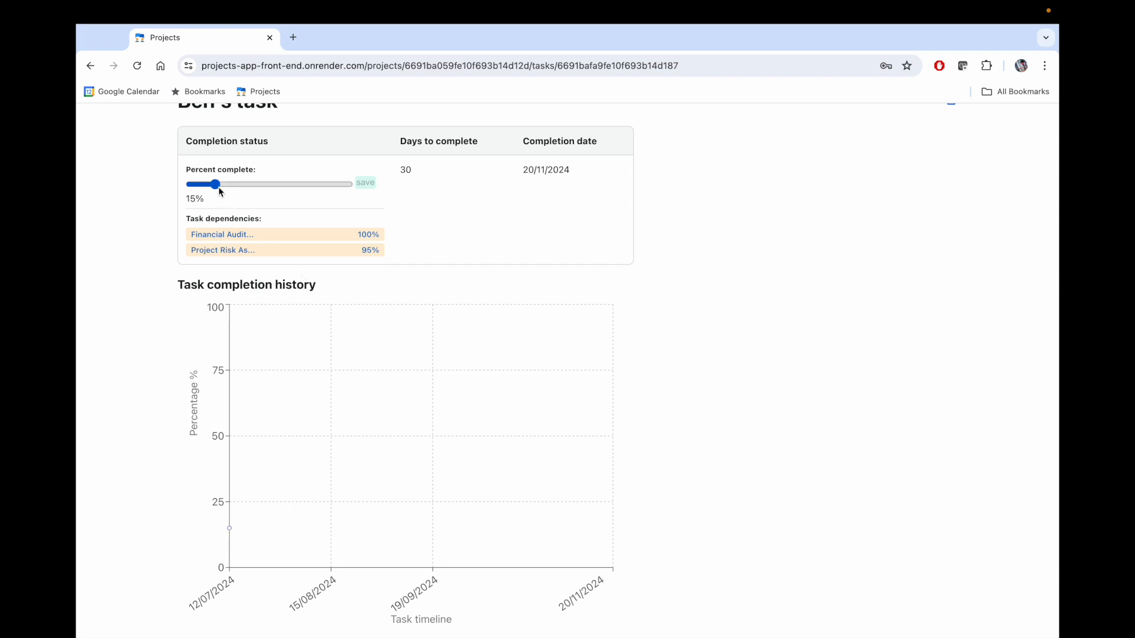
pyautogui.press('Right')
pyautogui.press('Right')
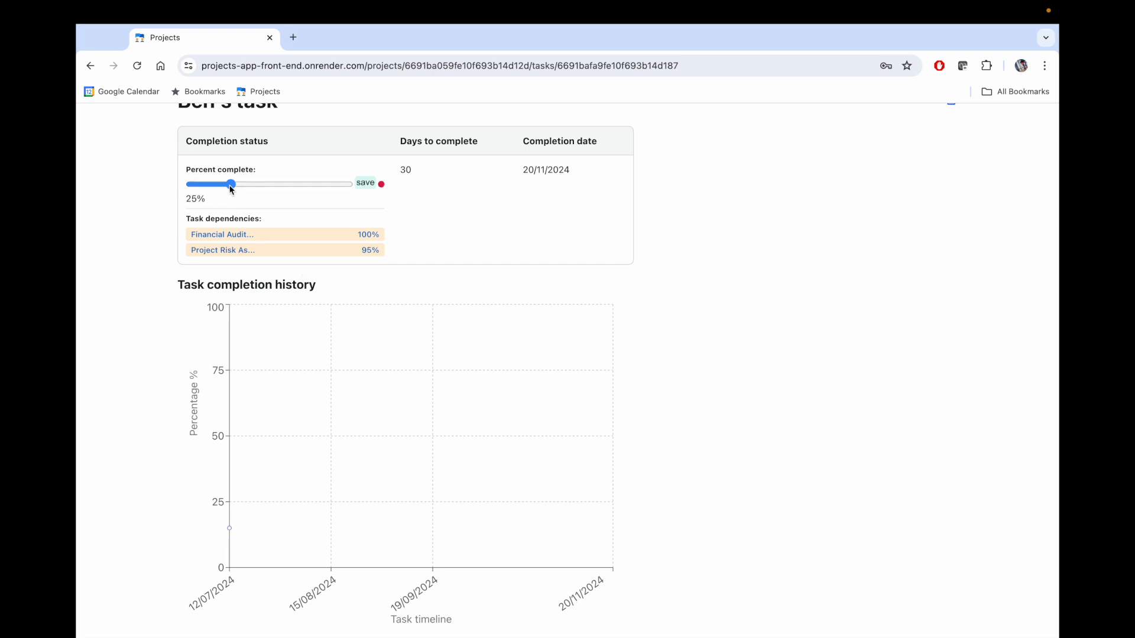
pyautogui.click(366, 183)
pyautogui.scroll(-2, 202, 463)
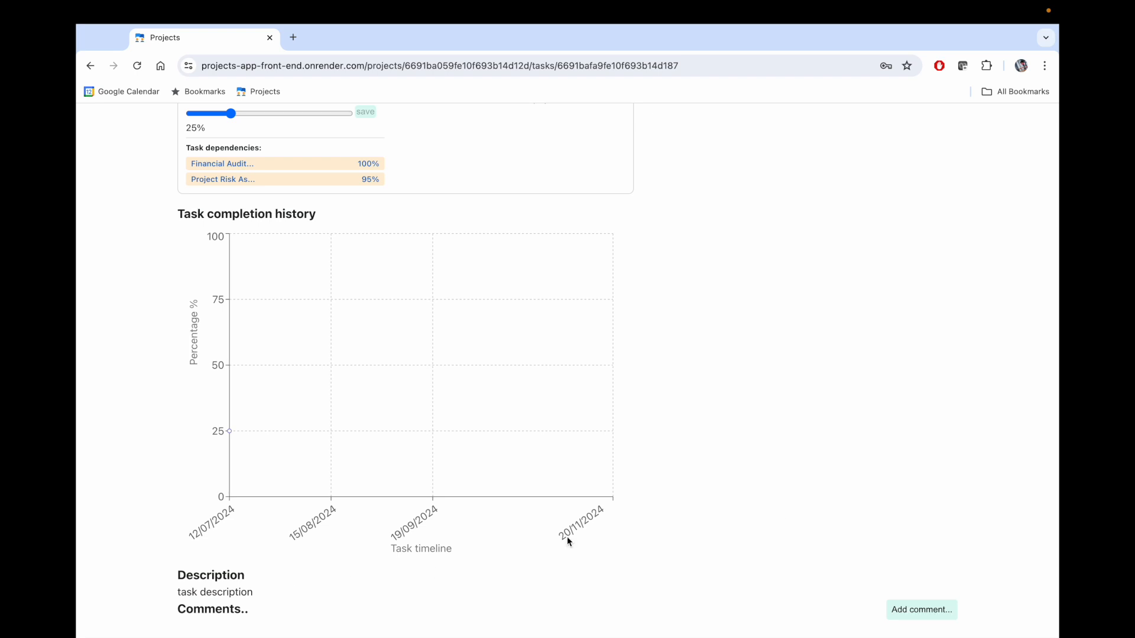
# - Post a comment reading 'A comment' in the task's Comments section
pyautogui.click(926, 611)
pyautogui.scroll(-3, 786, 461)
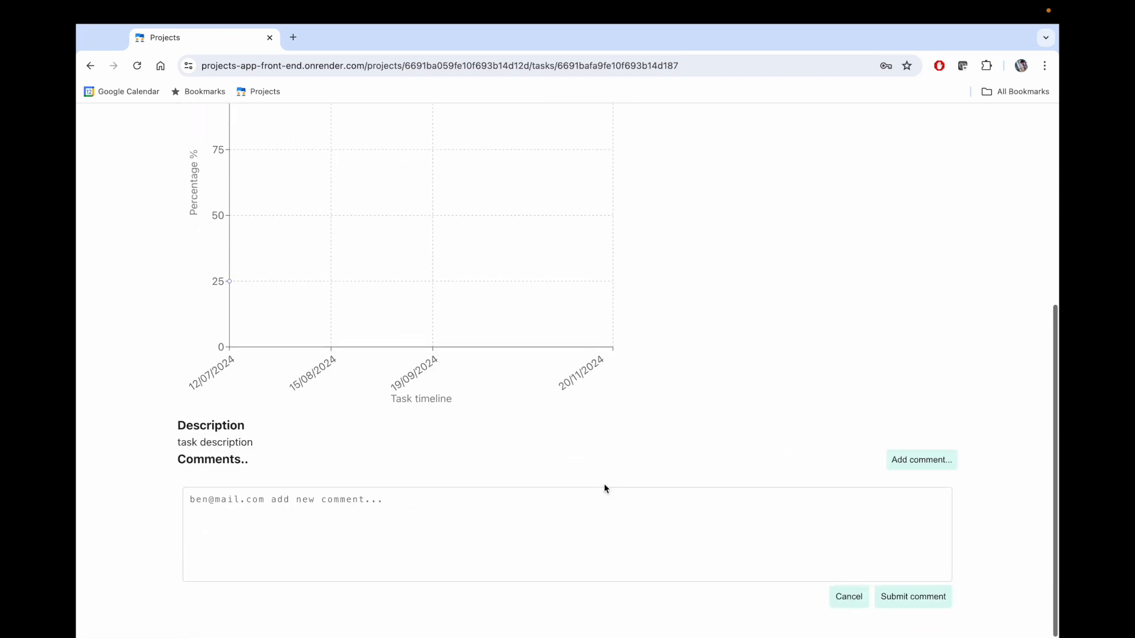
pyautogui.click(555, 518)
pyautogui.write('A comment')
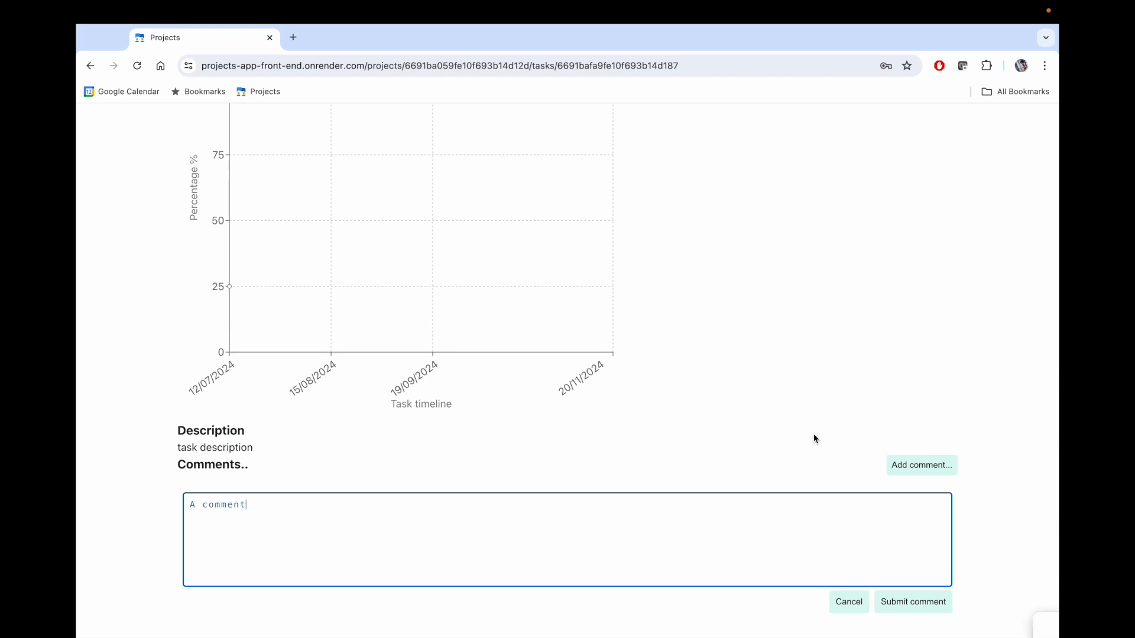
pyautogui.click(906, 603)
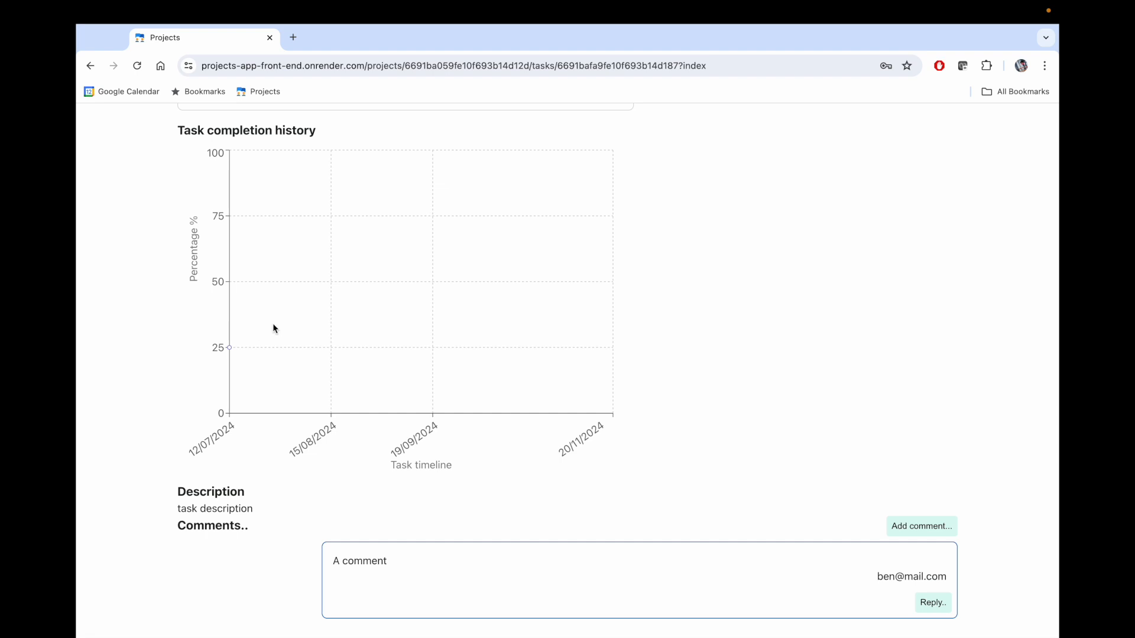
pyautogui.scroll(4, 274, 325)
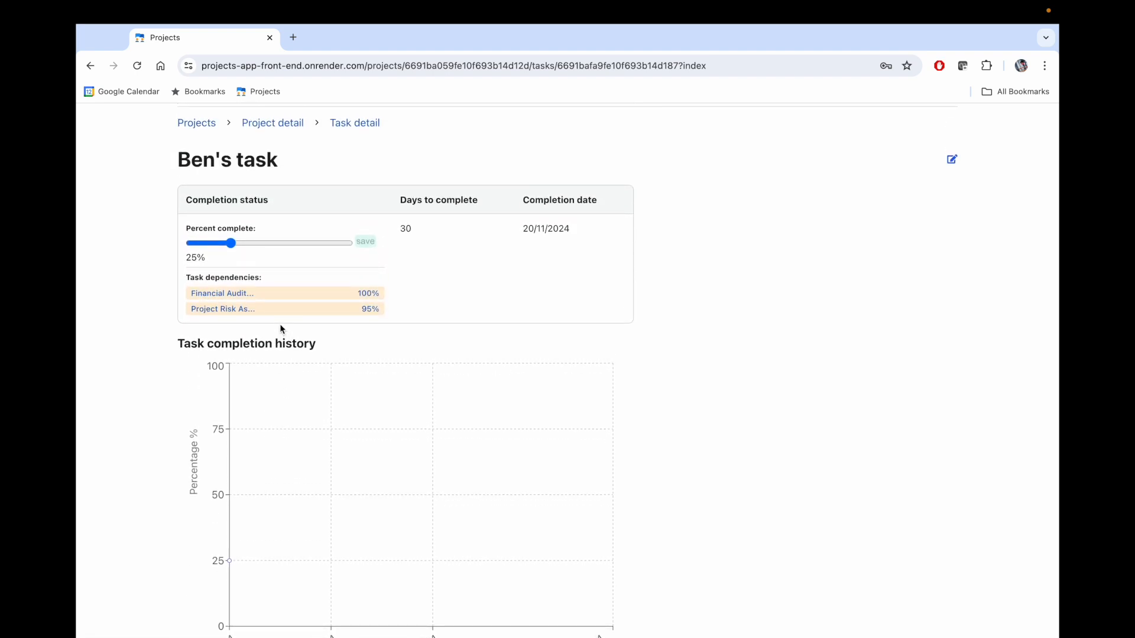
pyautogui.scroll(1, 342, 210)
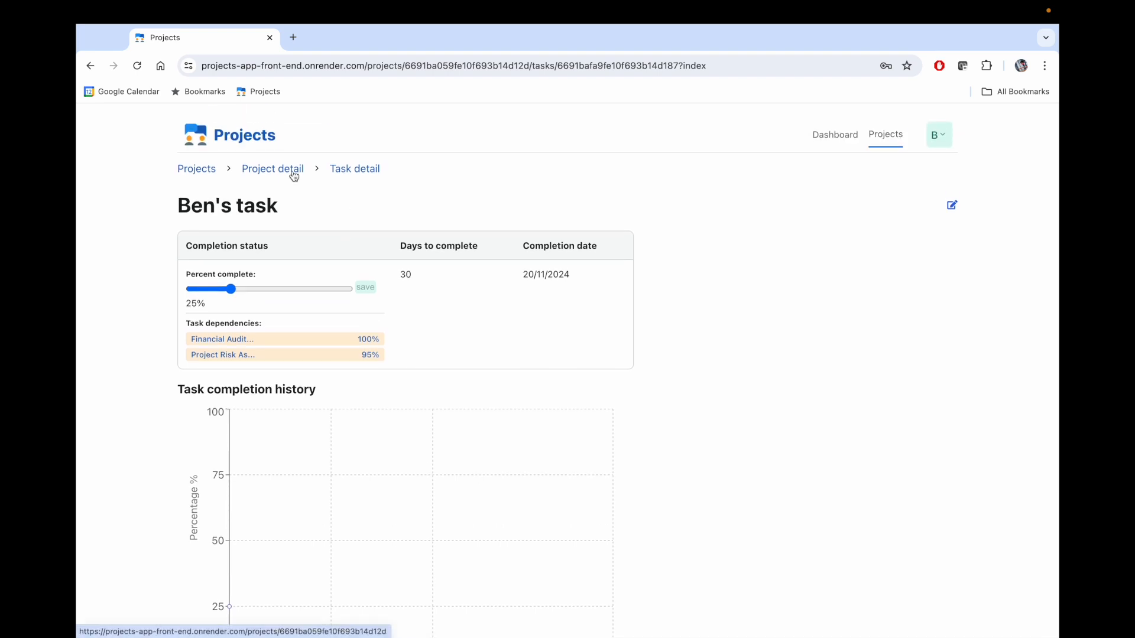
# - Return to Ben's first project and delete Ben's task from its edit form, confirming
pyautogui.click(294, 172)
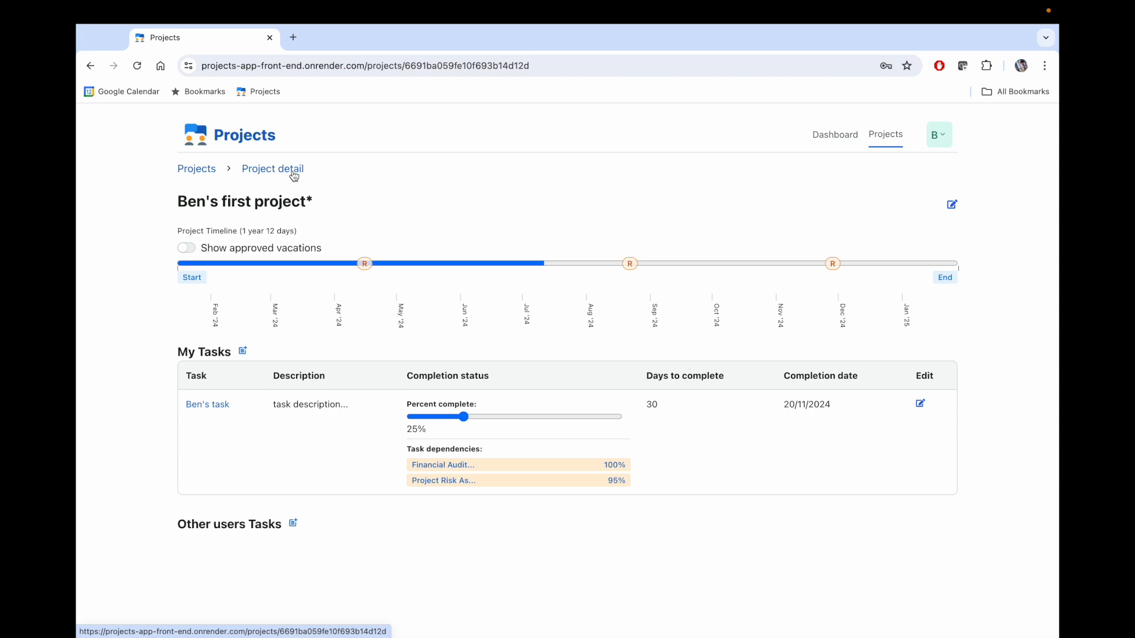
pyautogui.click(920, 404)
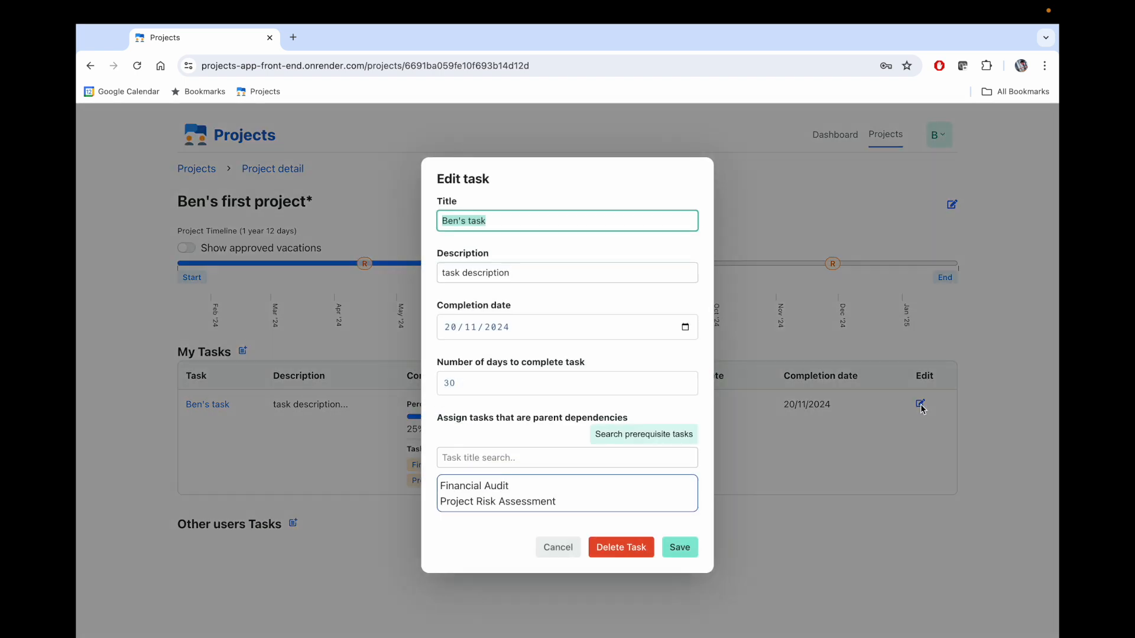
pyautogui.click(617, 551)
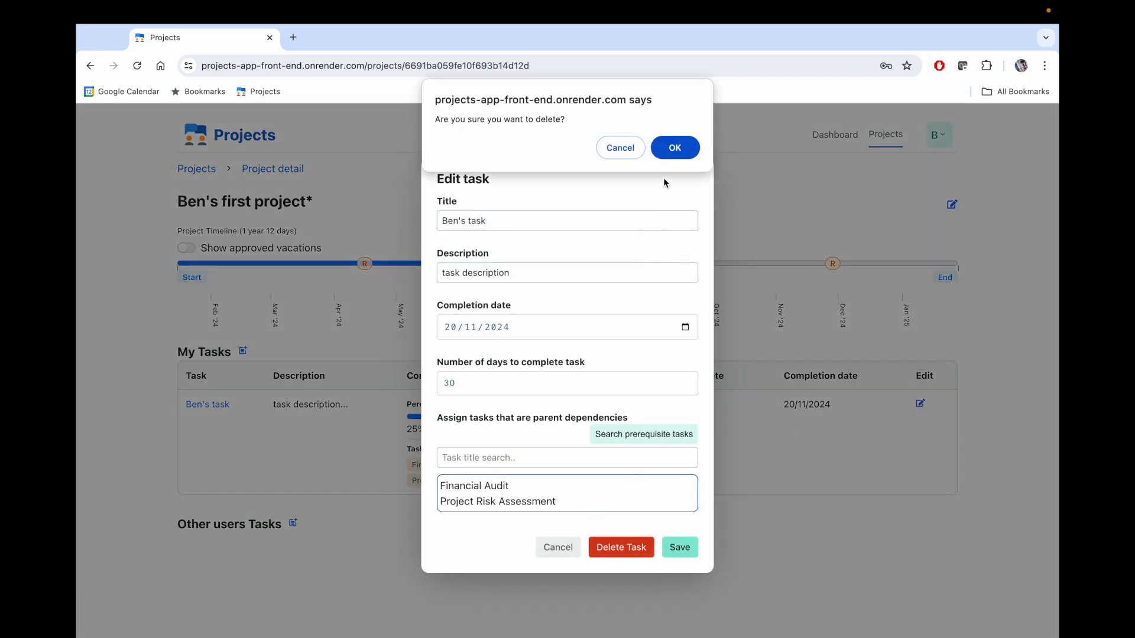
pyautogui.click(664, 146)
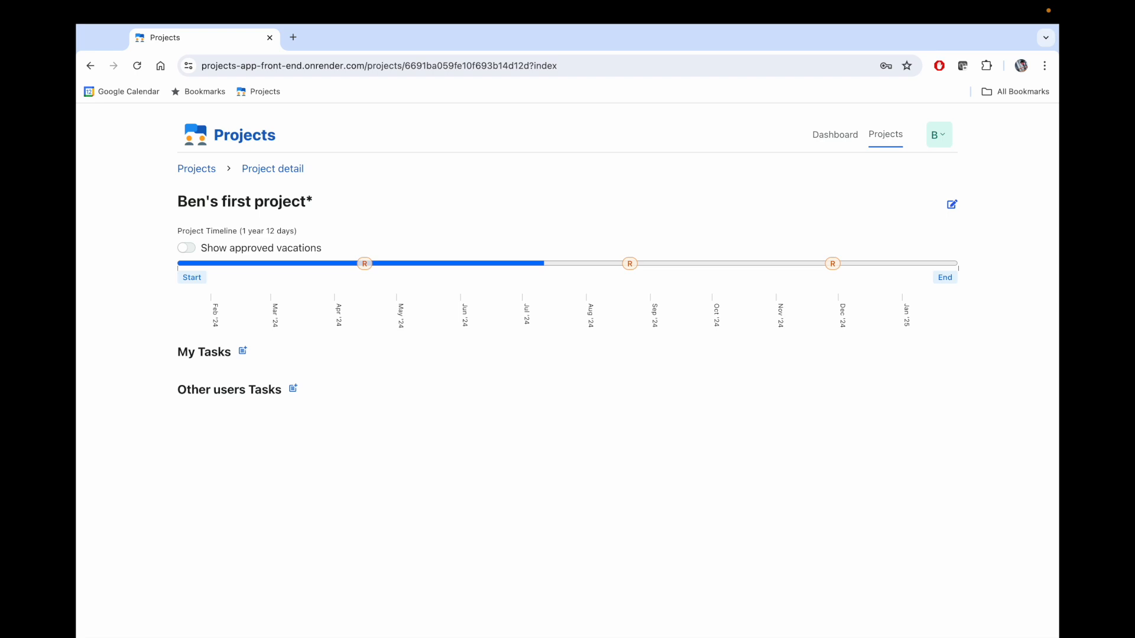
# - Log out of the current account and confirm the logout
pyautogui.click(937, 138)
pyautogui.click(953, 214)
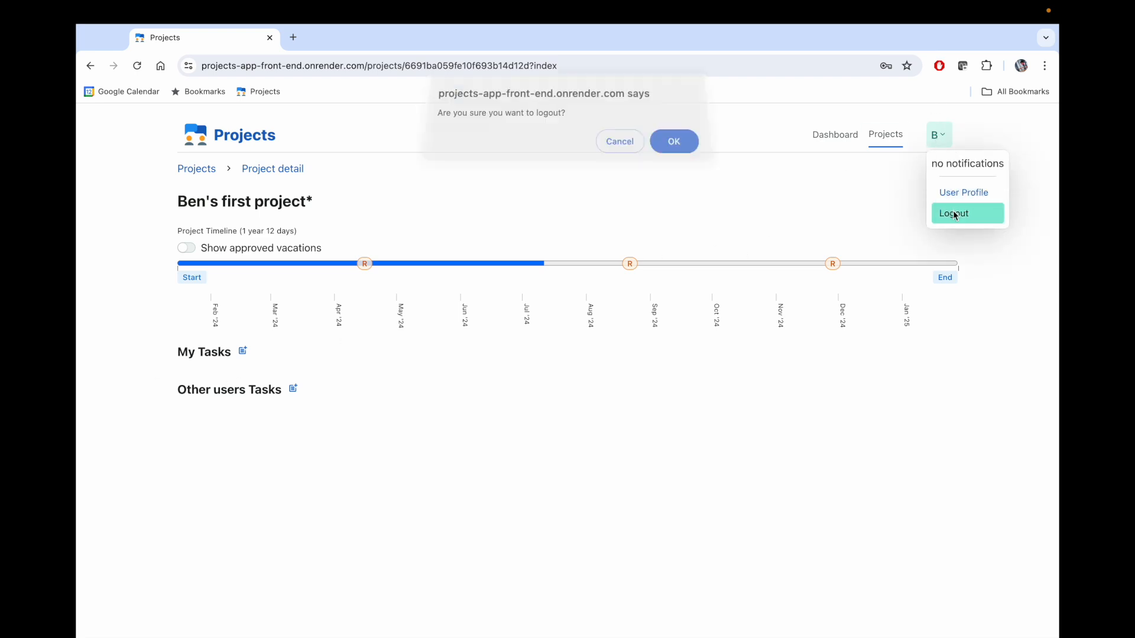
pyautogui.click(657, 147)
# - Sign in as willy with that account's email and password
pyautogui.click(337, 227)
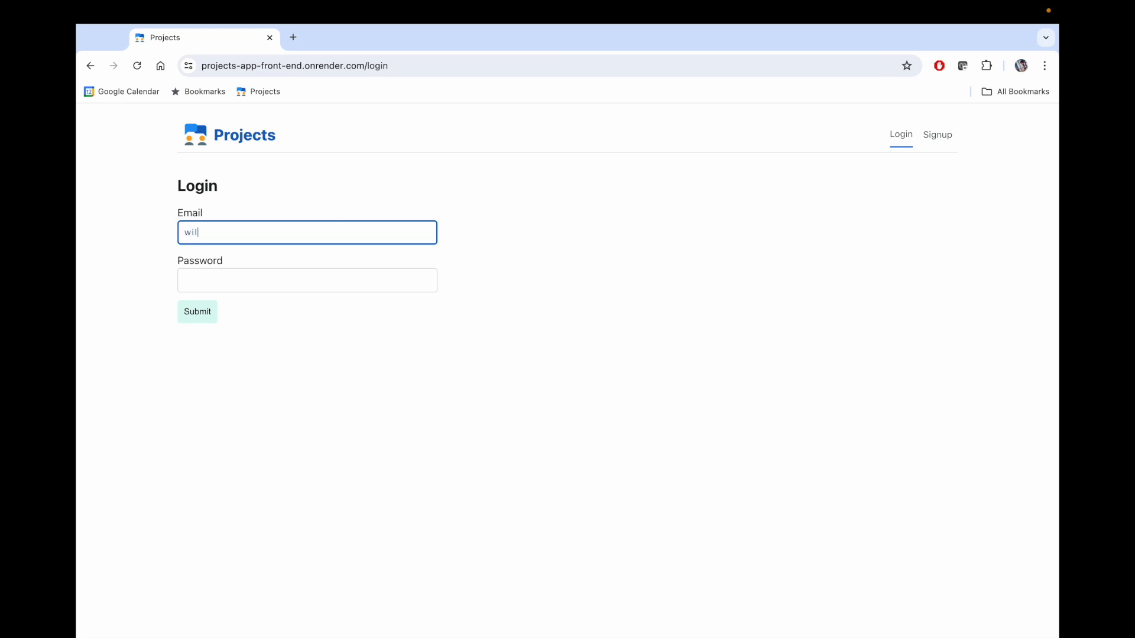
pyautogui.click(314, 277)
pyautogui.write('password123')
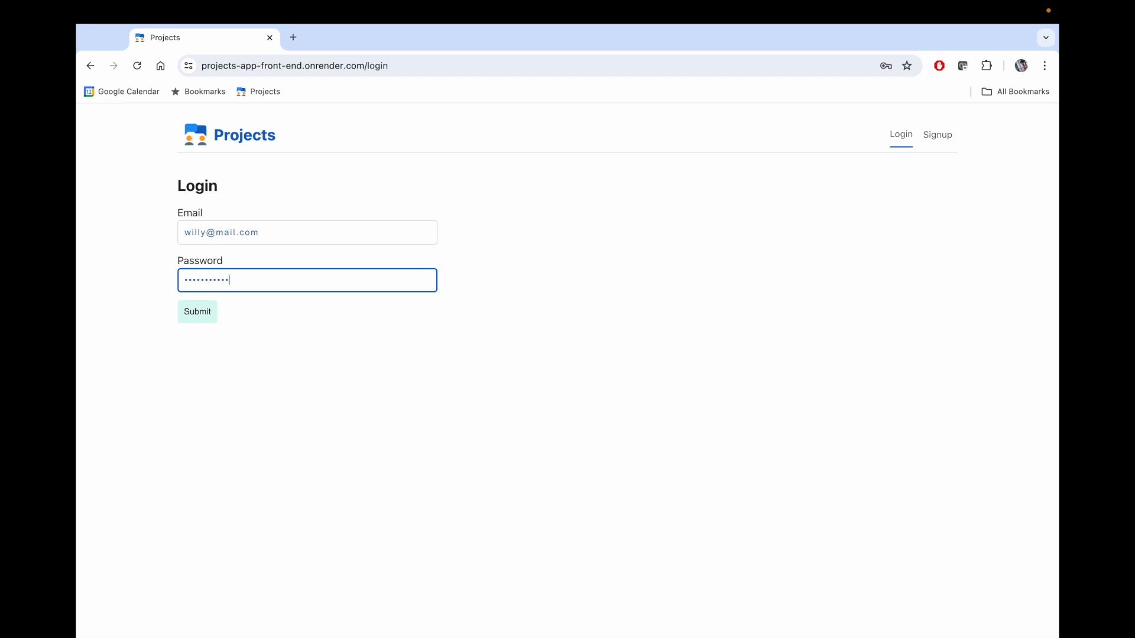
pyautogui.click(192, 318)
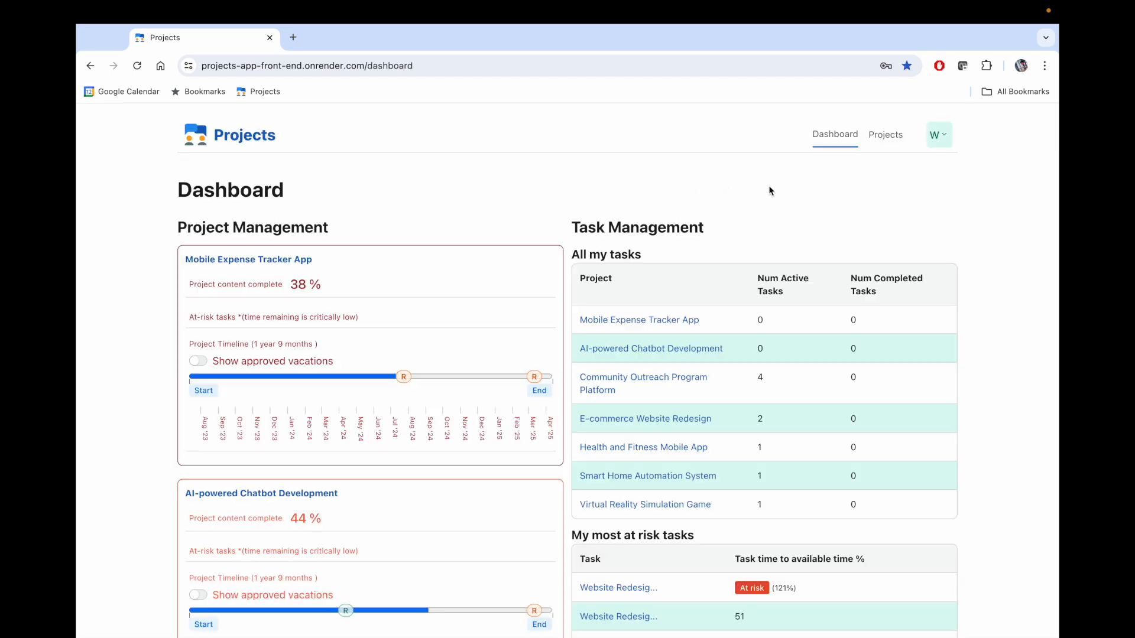
# - Open the Community Outreach Program Platform project from Projects and scroll to My Tasks
pyautogui.click(884, 136)
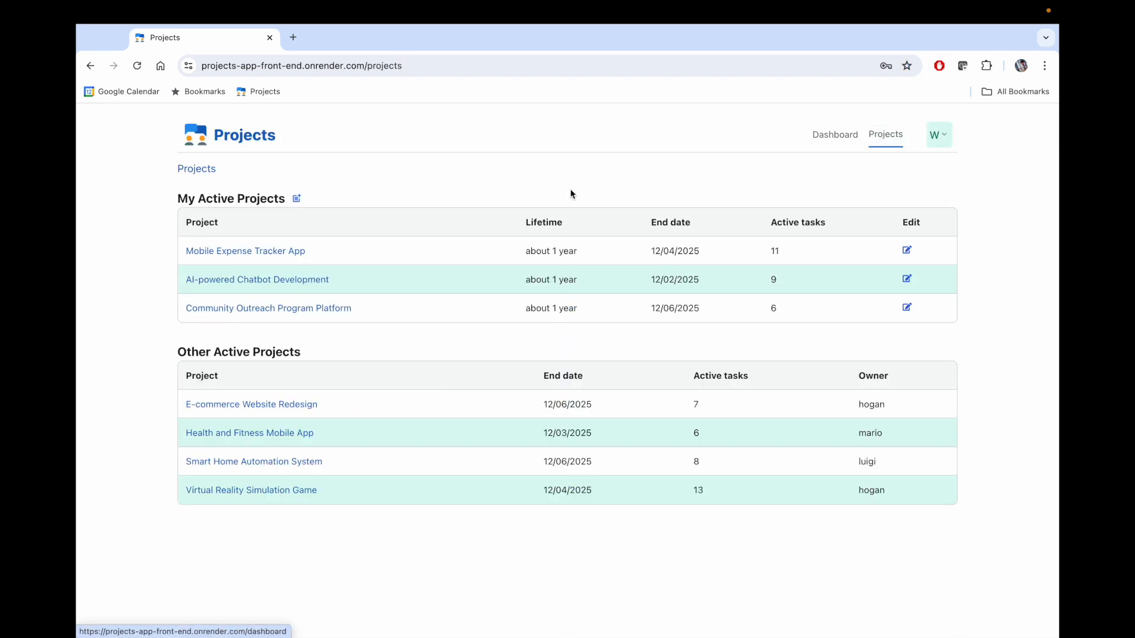
pyautogui.click(313, 308)
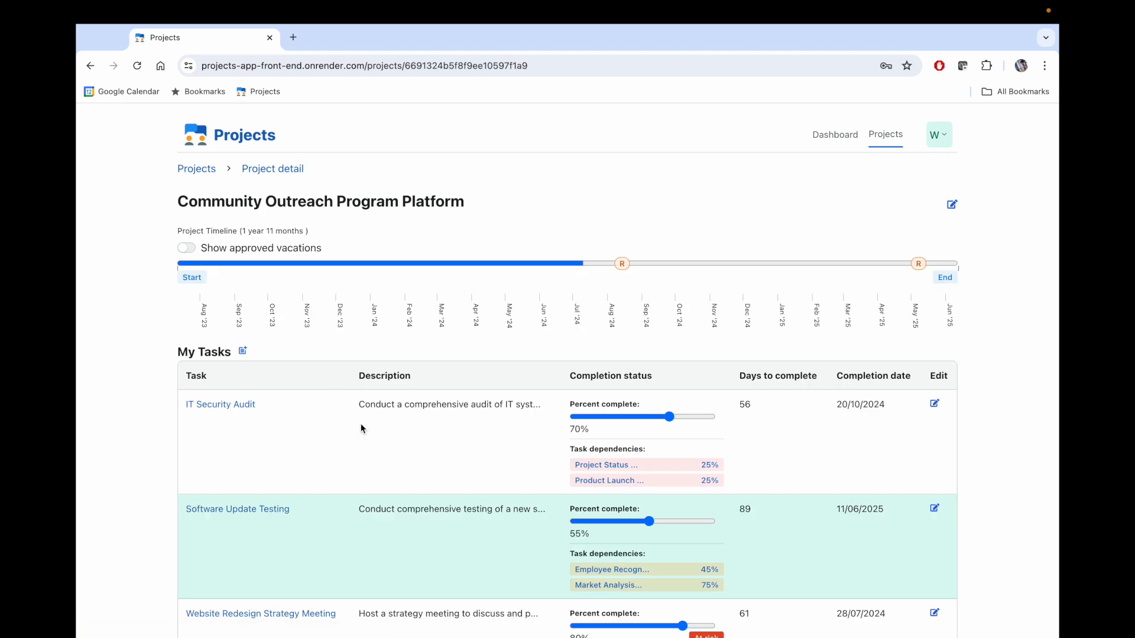
pyautogui.scroll(-2, 398, 484)
pyautogui.scroll(-2, 397, 483)
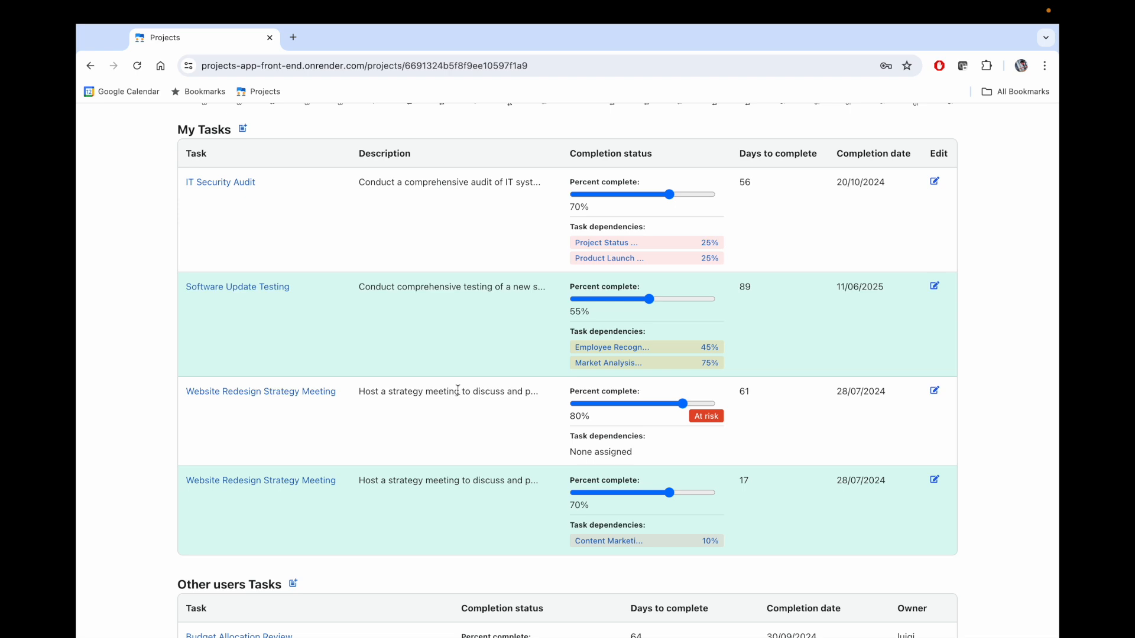
# - Raise the four task completions to 75%, 65%, 85% and 75%, then save
pyautogui.moveTo(671, 196); pyautogui.dragTo(677, 195)
pyautogui.click(657, 300)
pyautogui.moveTo(658, 303); pyautogui.dragTo(664, 305)
pyautogui.moveTo(681, 404); pyautogui.dragTo(693, 409)
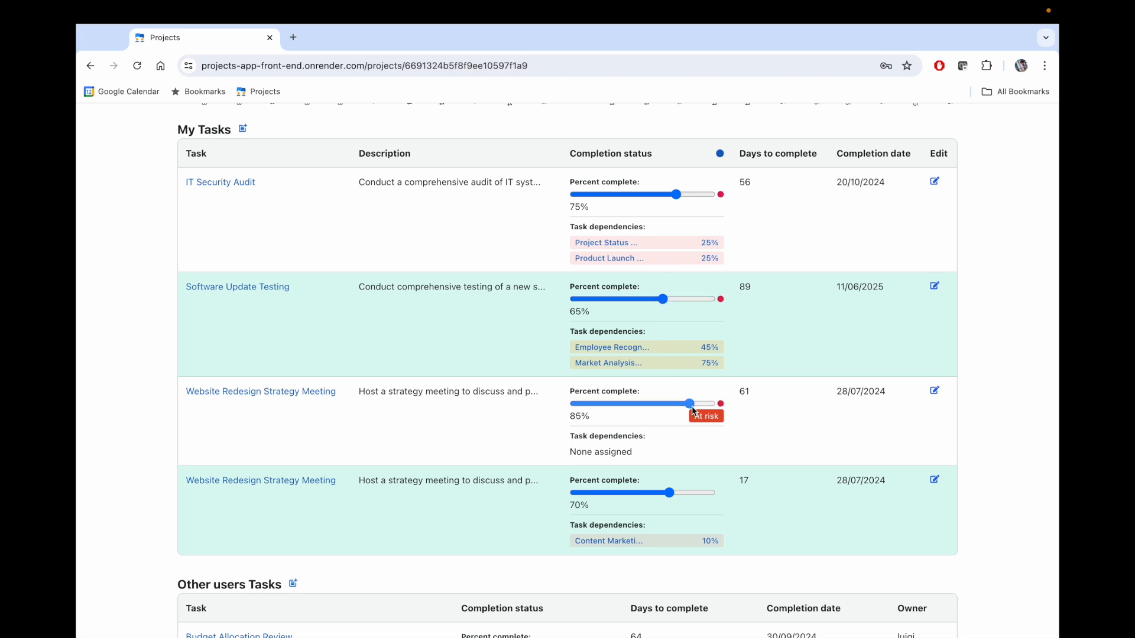
pyautogui.moveTo(669, 493); pyautogui.dragTo(677, 493)
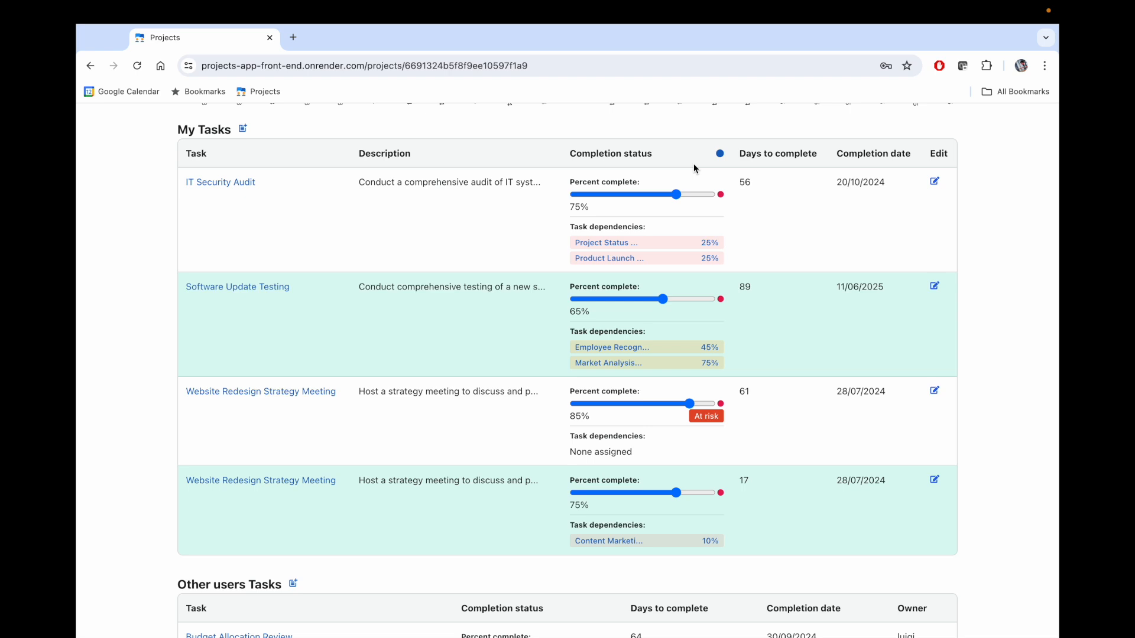
pyautogui.click(720, 154)
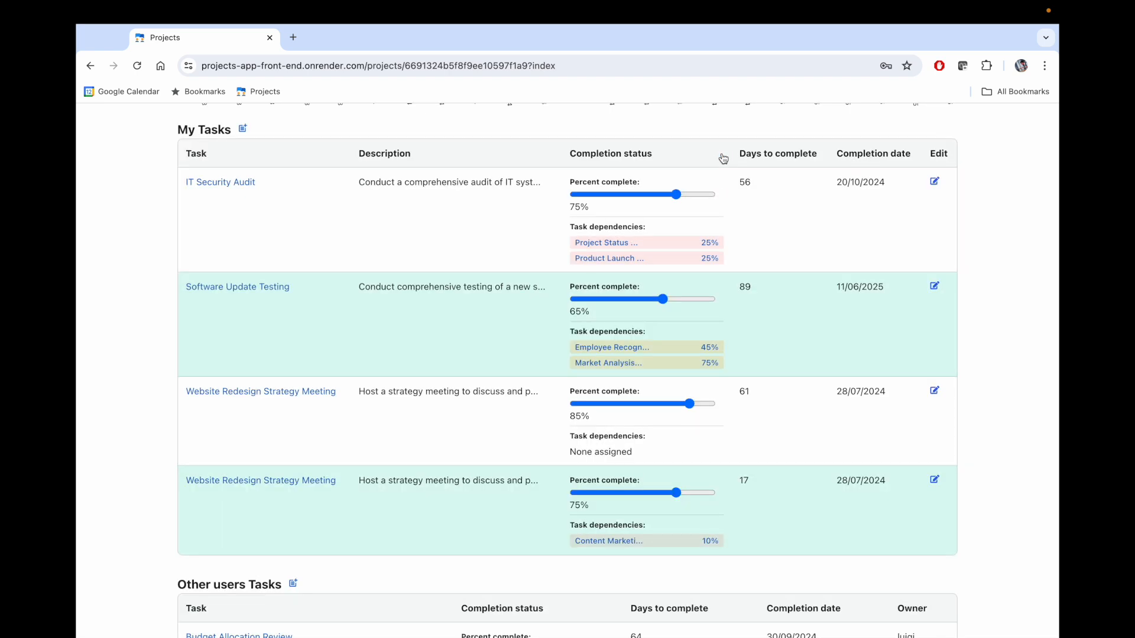